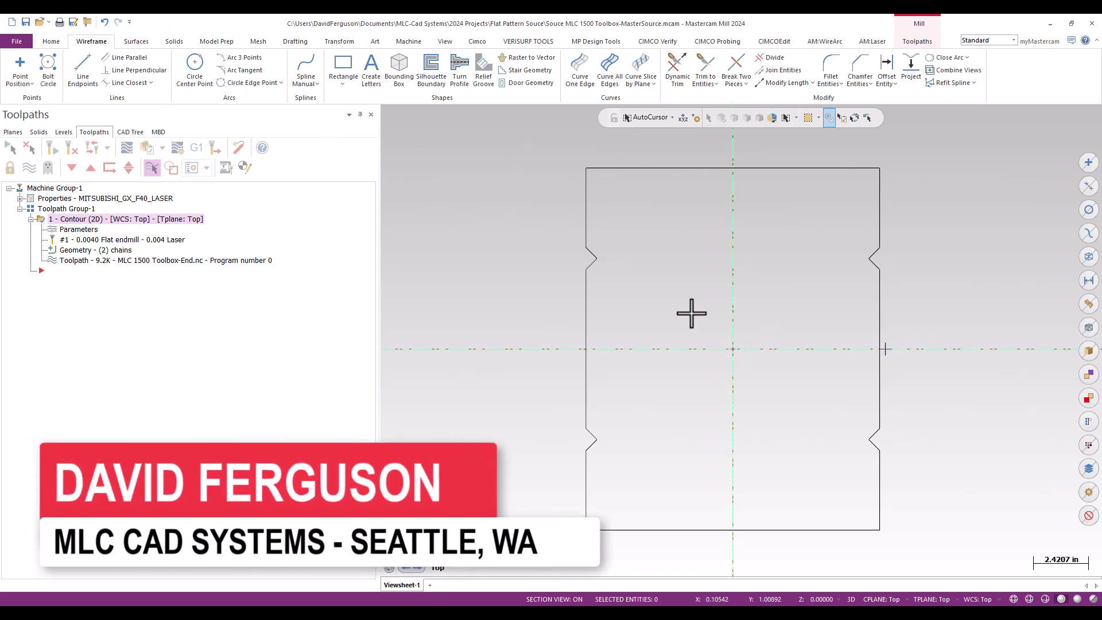
Step: Start a new file using the MITSUBISHI_GX_F40_LASER mill machine definition
left_click(11, 22)
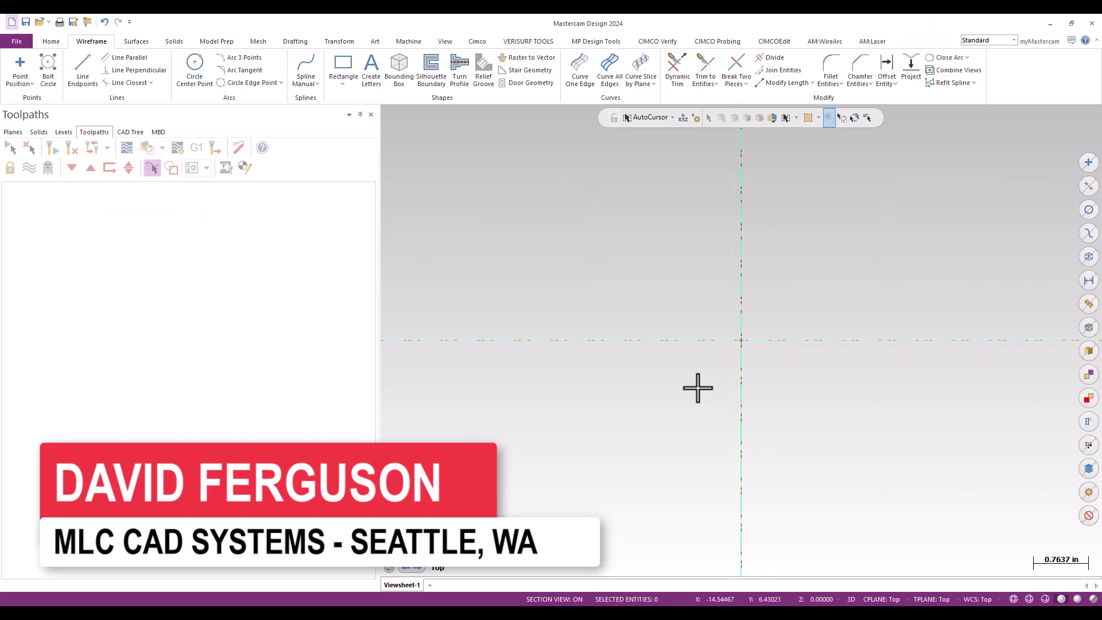
left_click(410, 41)
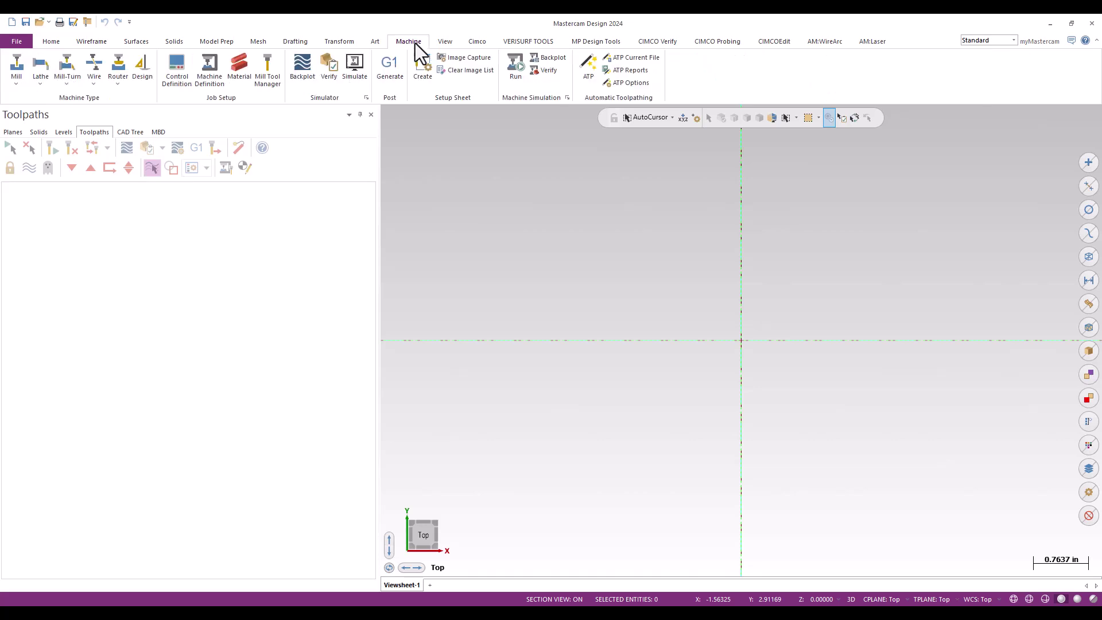
left_click(12, 85)
left_click(54, 236)
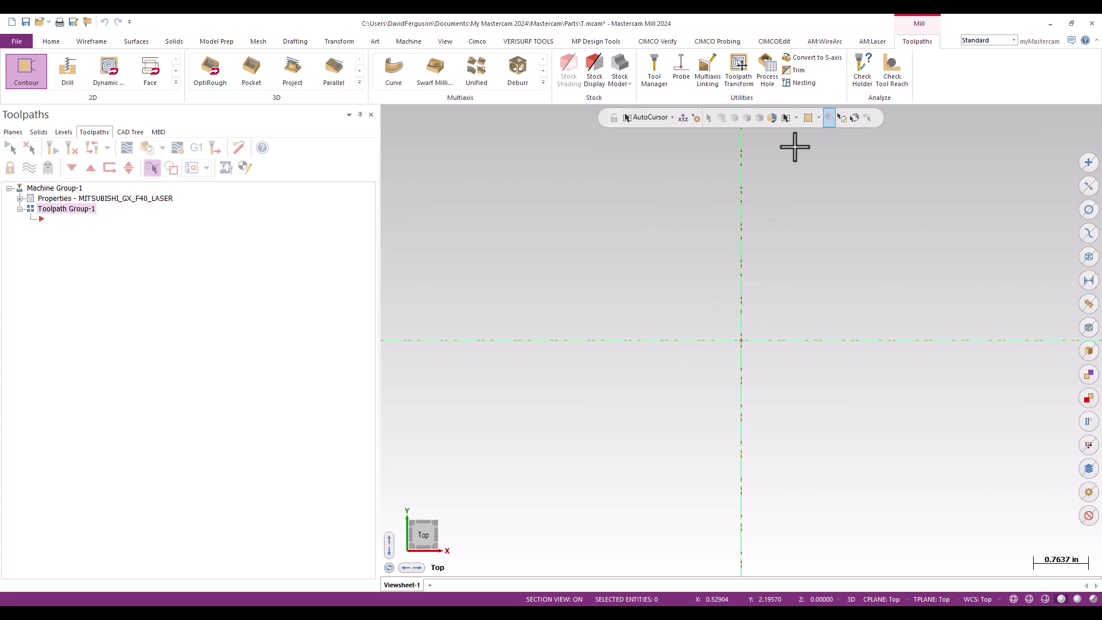
Step: Add a Nesting toolpath with grain Ignore, Lower Left nesting corner and a 2.0 sheet margin
left_click(806, 85)
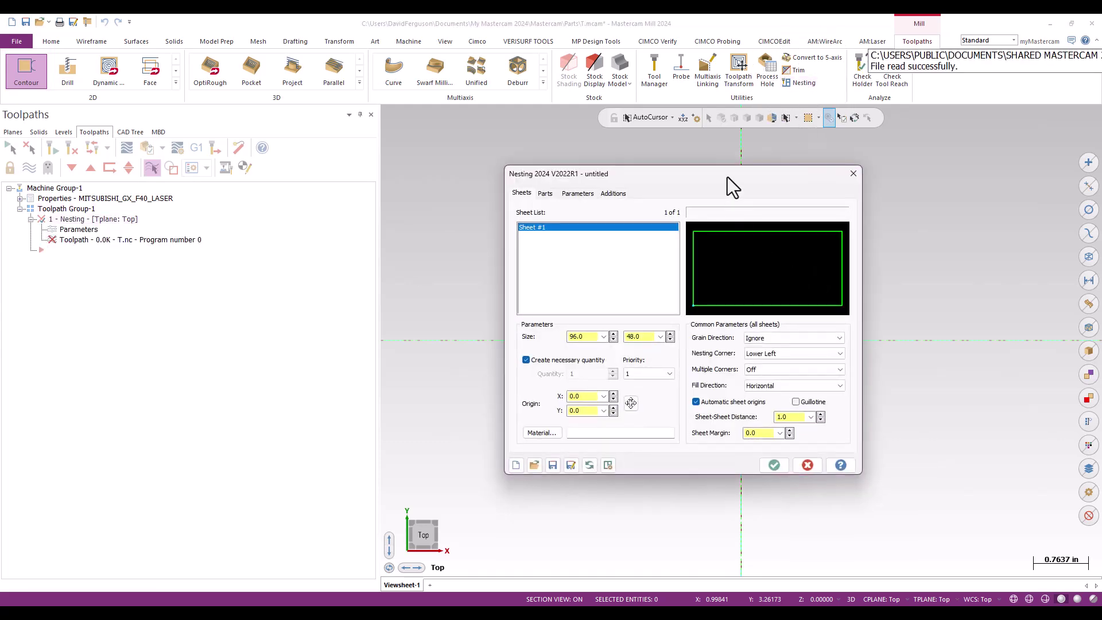
left_click_drag(727, 177, 650, 162)
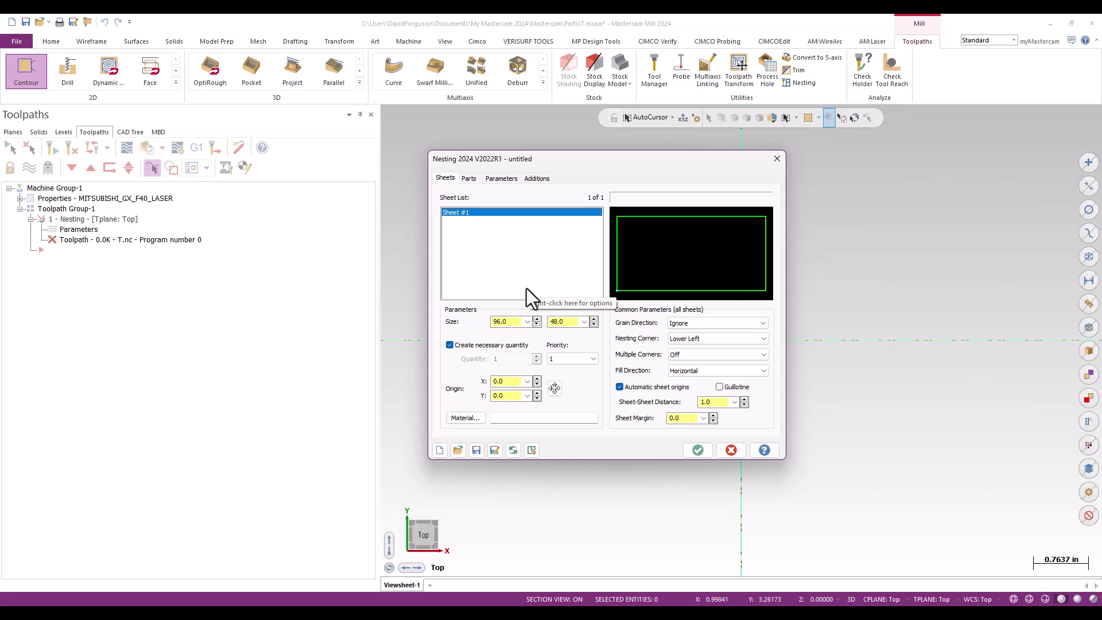
left_click(710, 324)
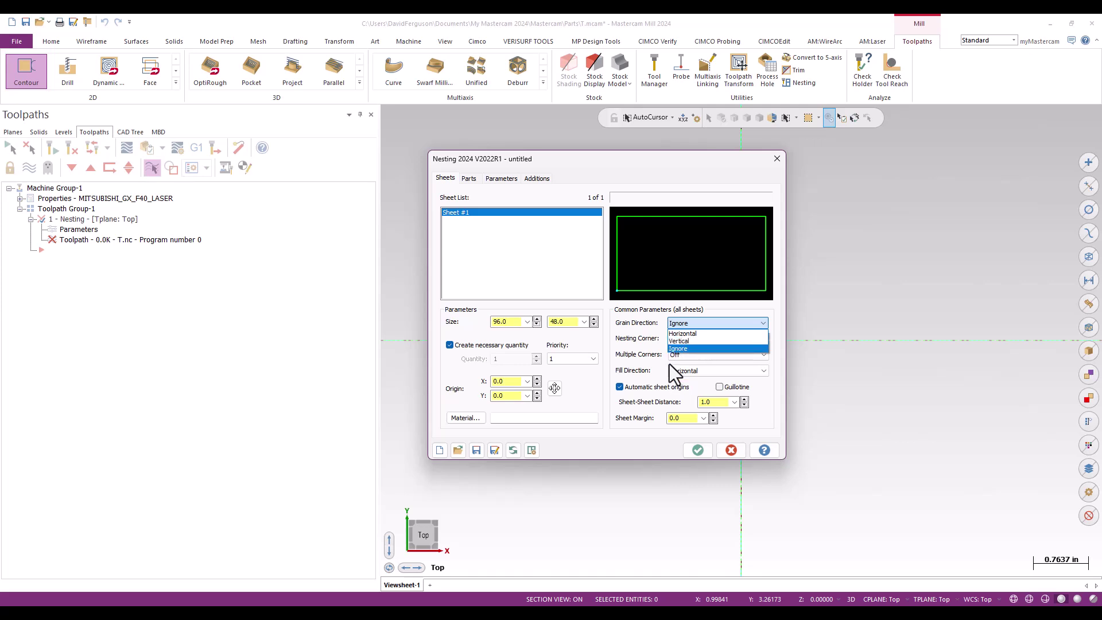
left_click(698, 348)
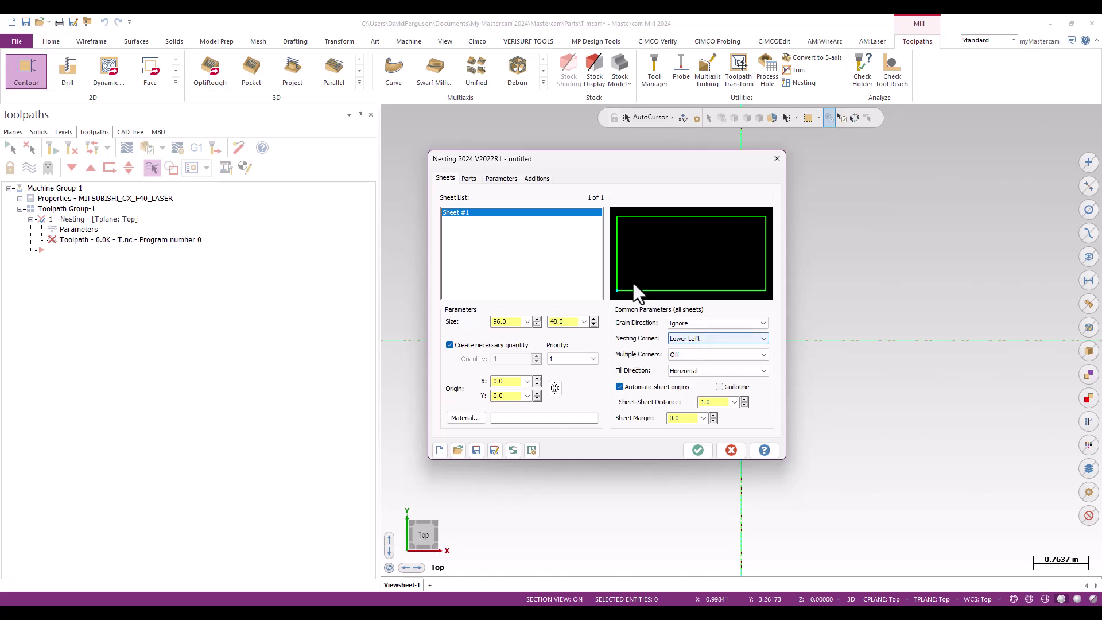
left_click(764, 340)
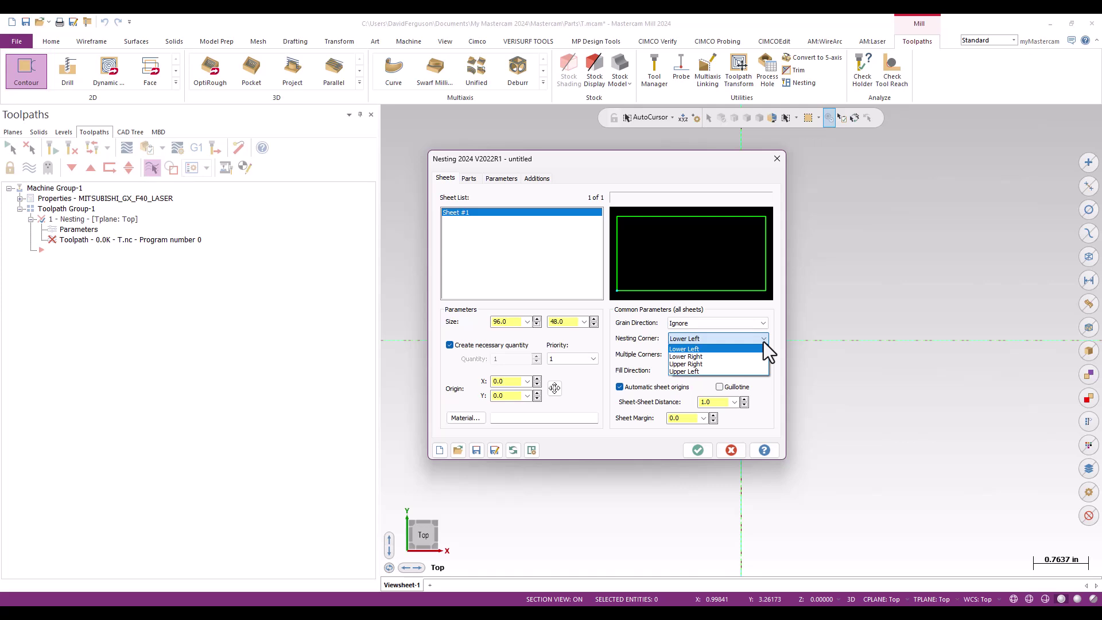
left_click(773, 323)
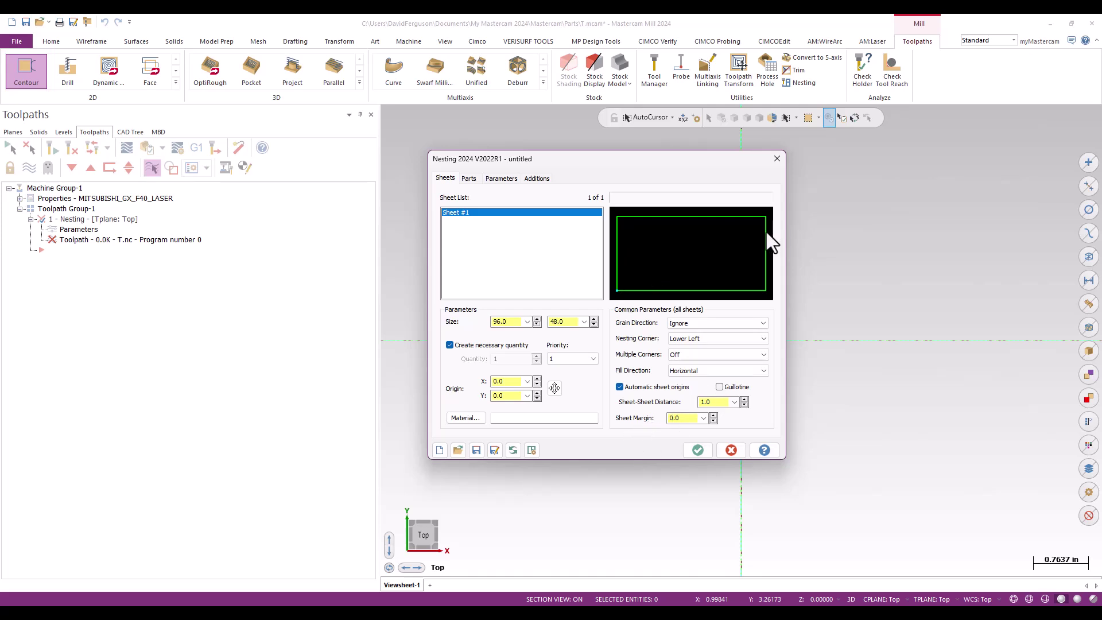
double_click(681, 419)
type("2.0")
Step: On the Parts page, bring up the Part List's menu for adding part operations
left_click(467, 179)
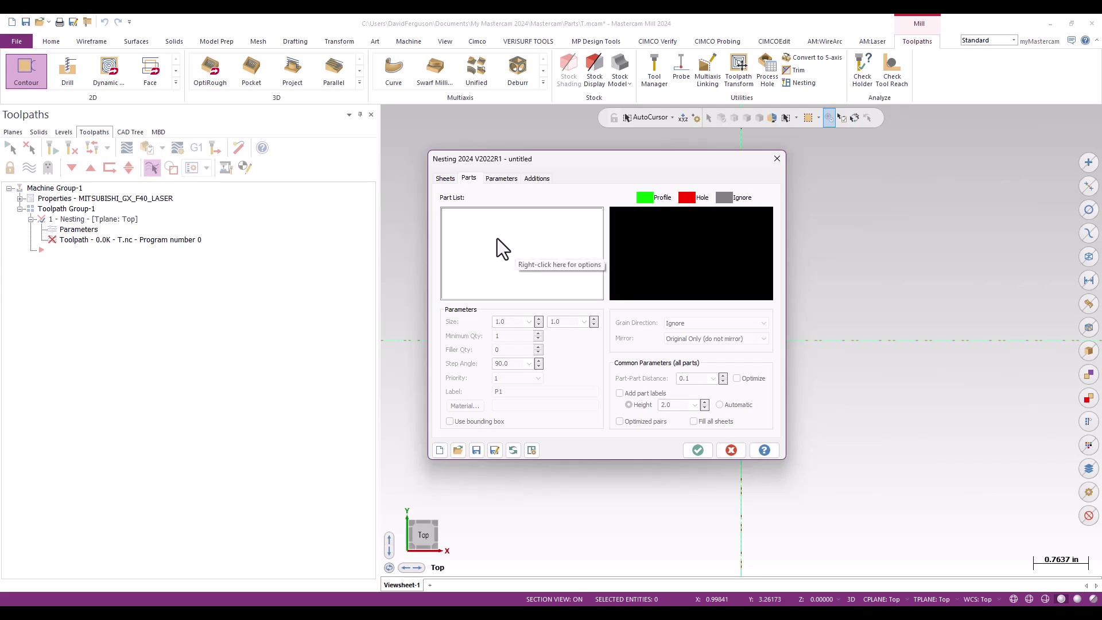
right_click(481, 232)
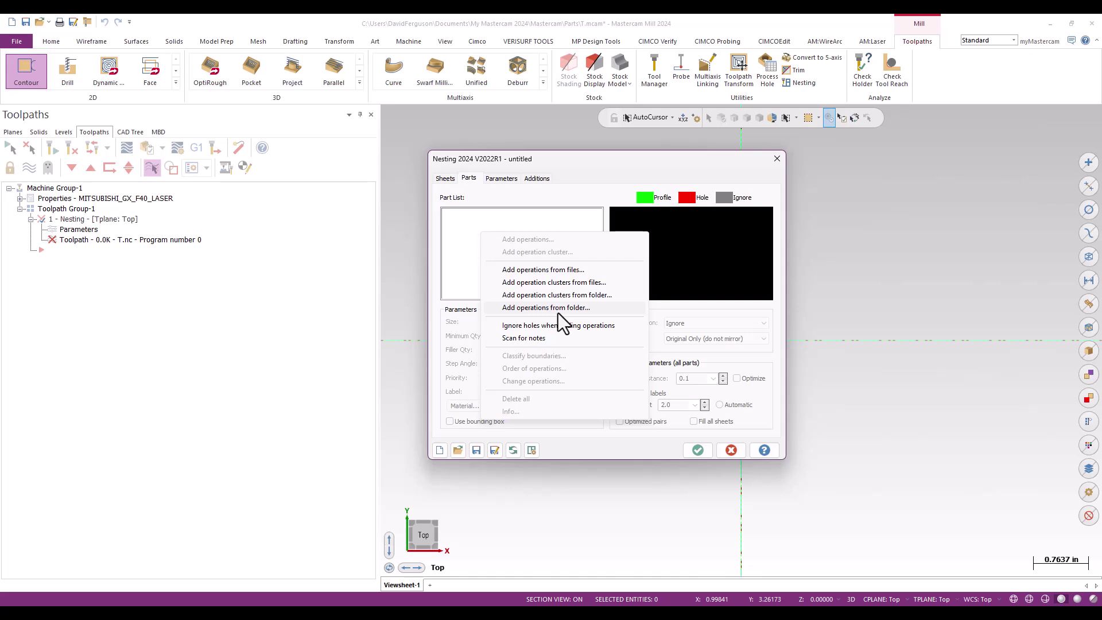
Step: Browse to the Flat Pattern Souce folder and load the Toolbox-Base part file
left_click(543, 270)
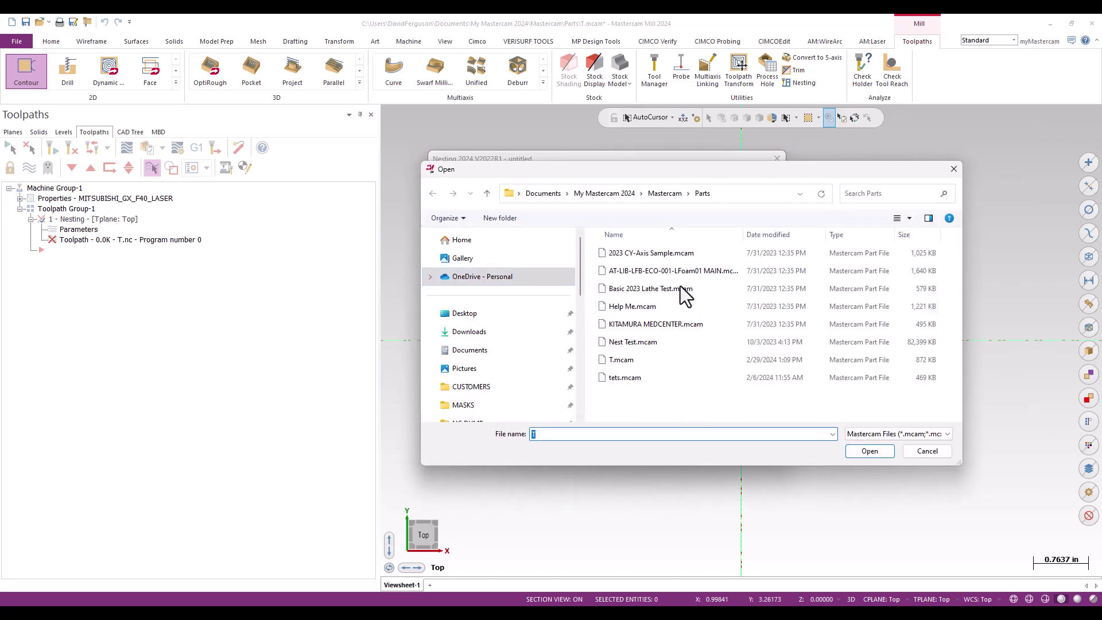
left_click_drag(677, 176, 636, 174)
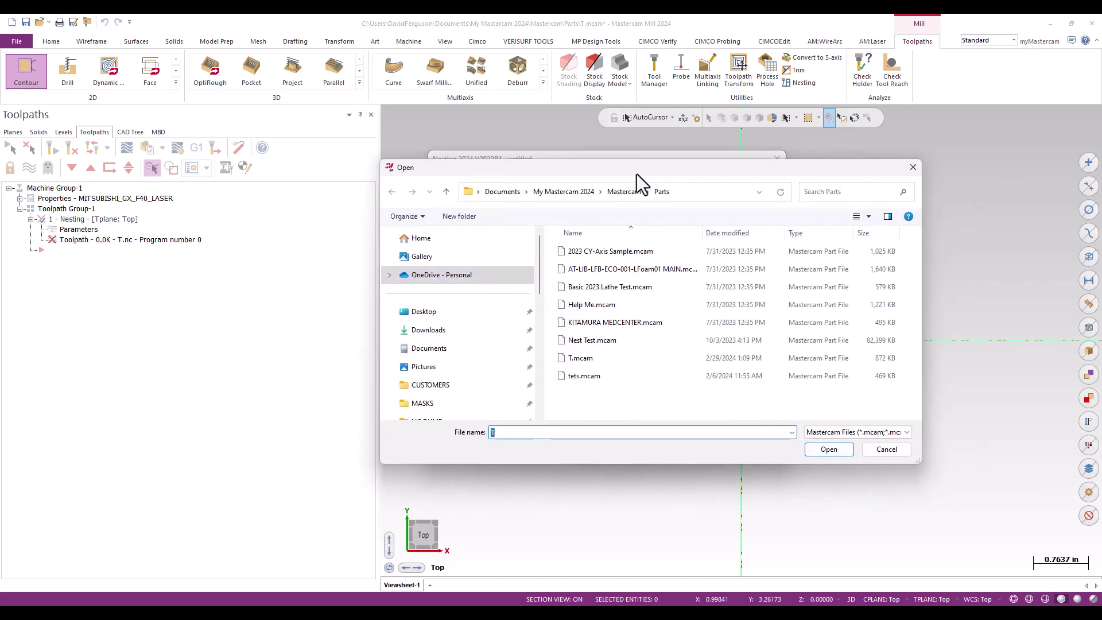
left_click(436, 347)
scroll(620, 296, "down", 5)
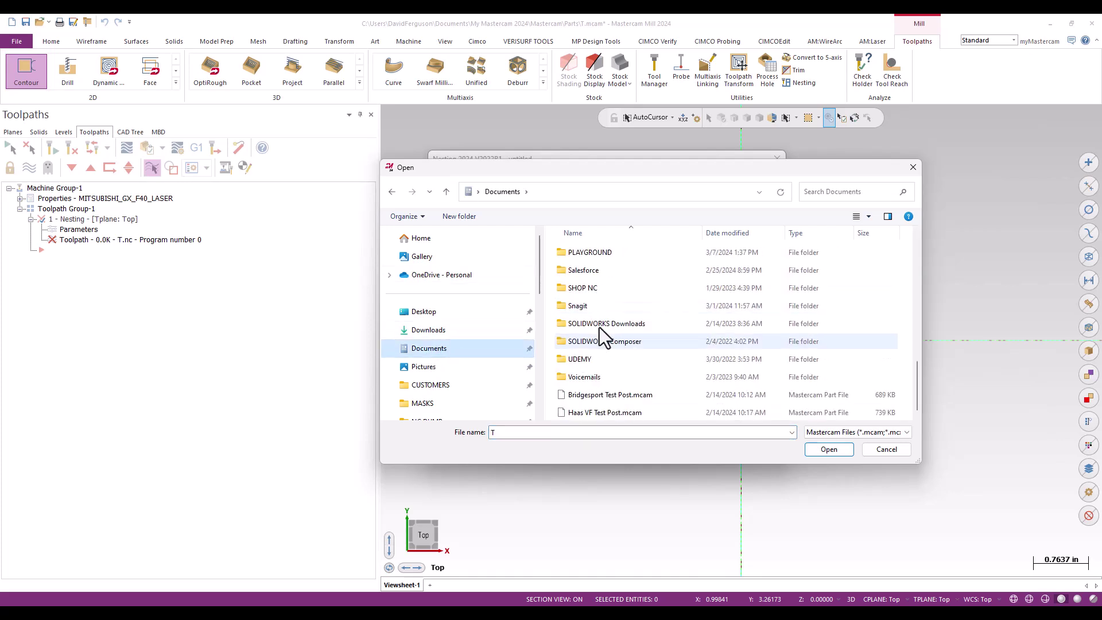
scroll(622, 312, "up", 2)
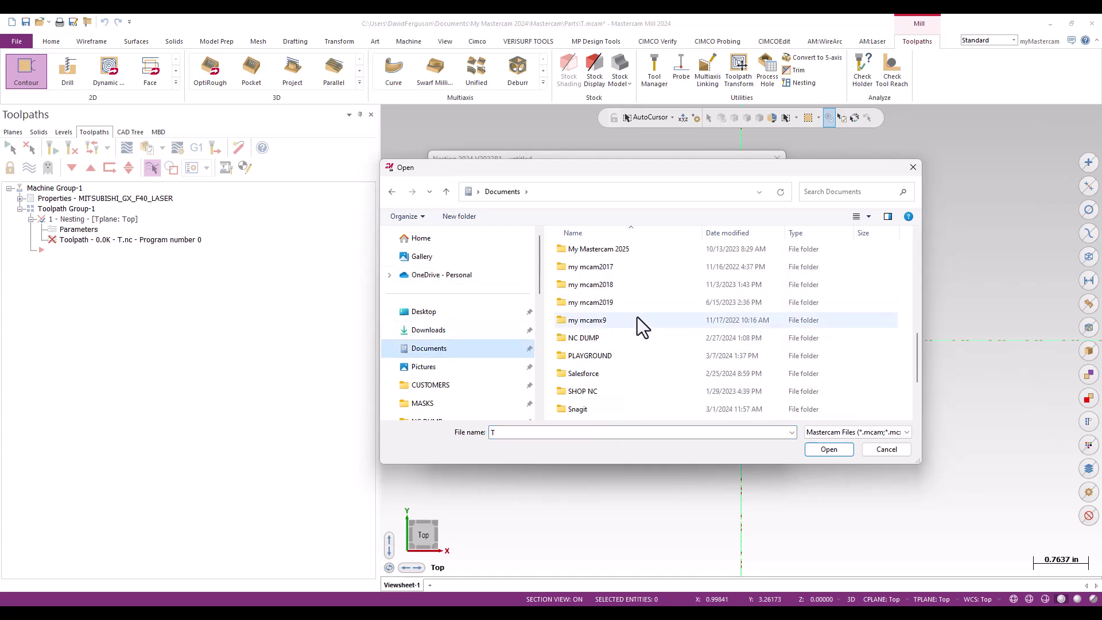
scroll(638, 318, "up", 3)
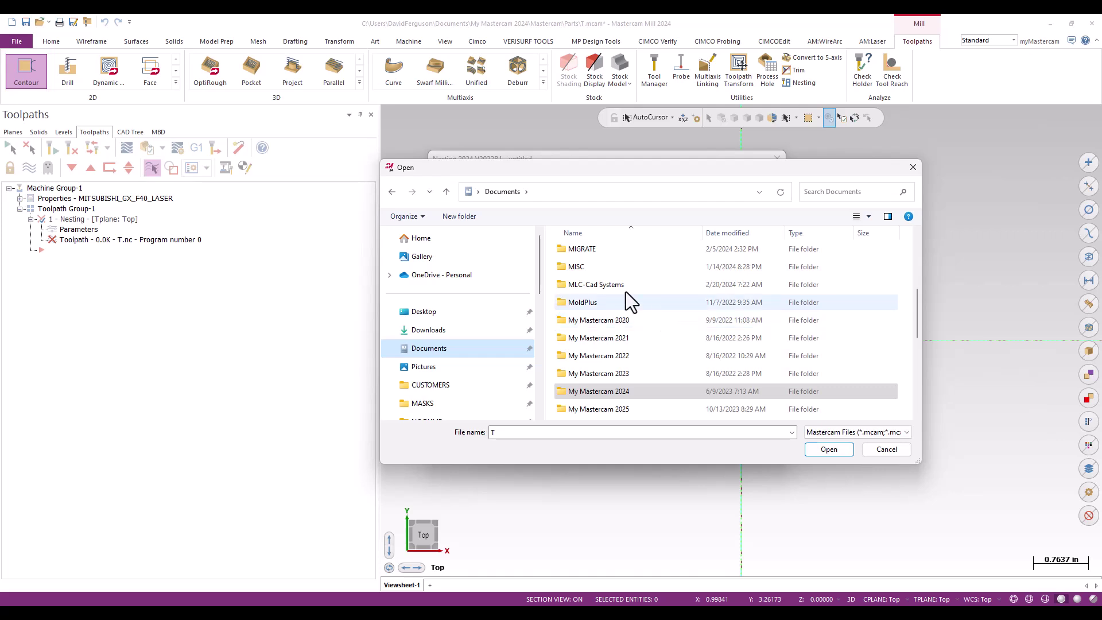
left_click(603, 285)
double_click(603, 286)
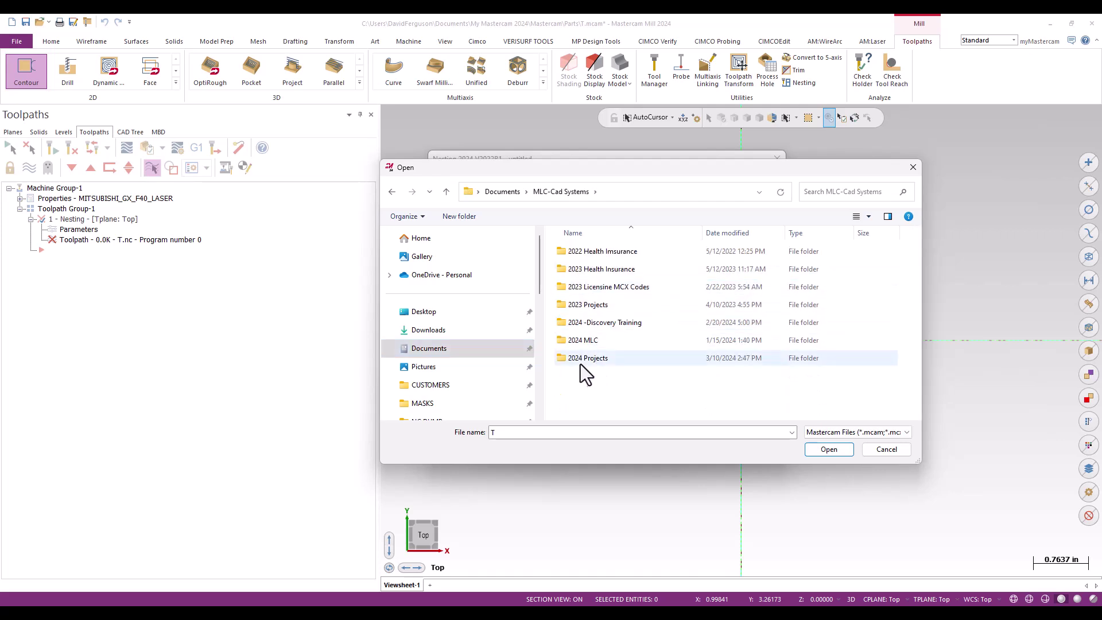
double_click(583, 360)
double_click(586, 270)
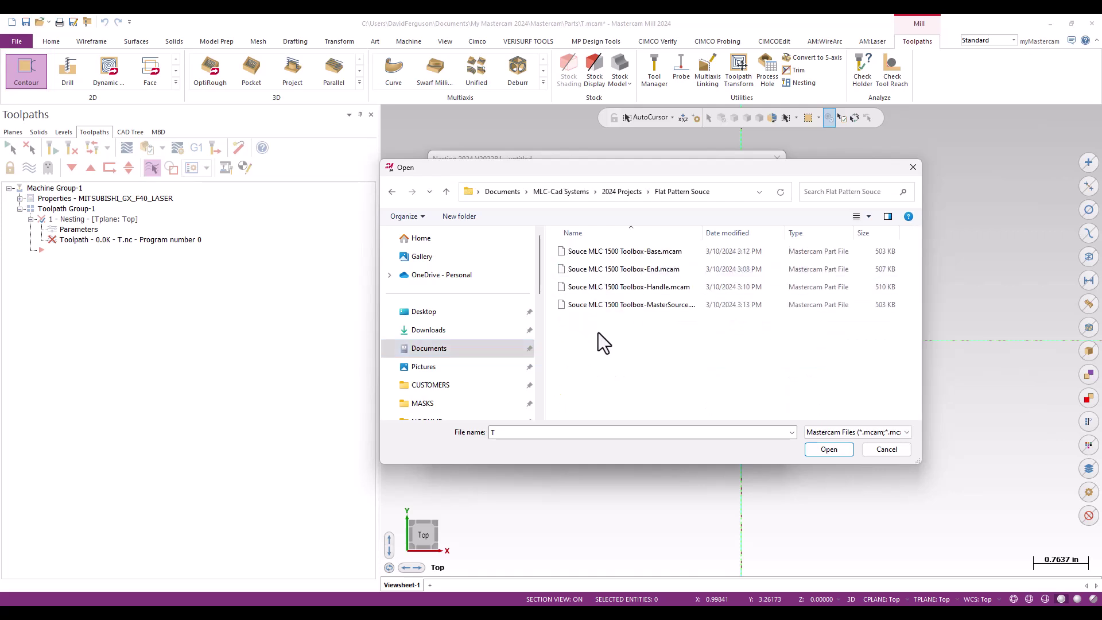
left_click_drag(704, 229, 782, 228)
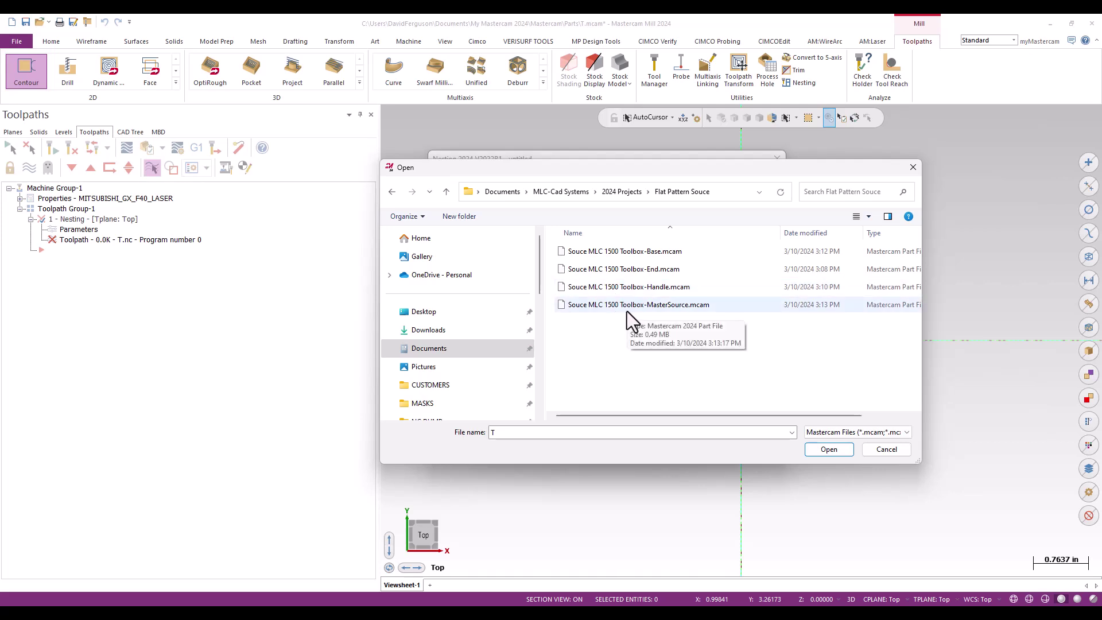
left_click(618, 253)
left_click(817, 451)
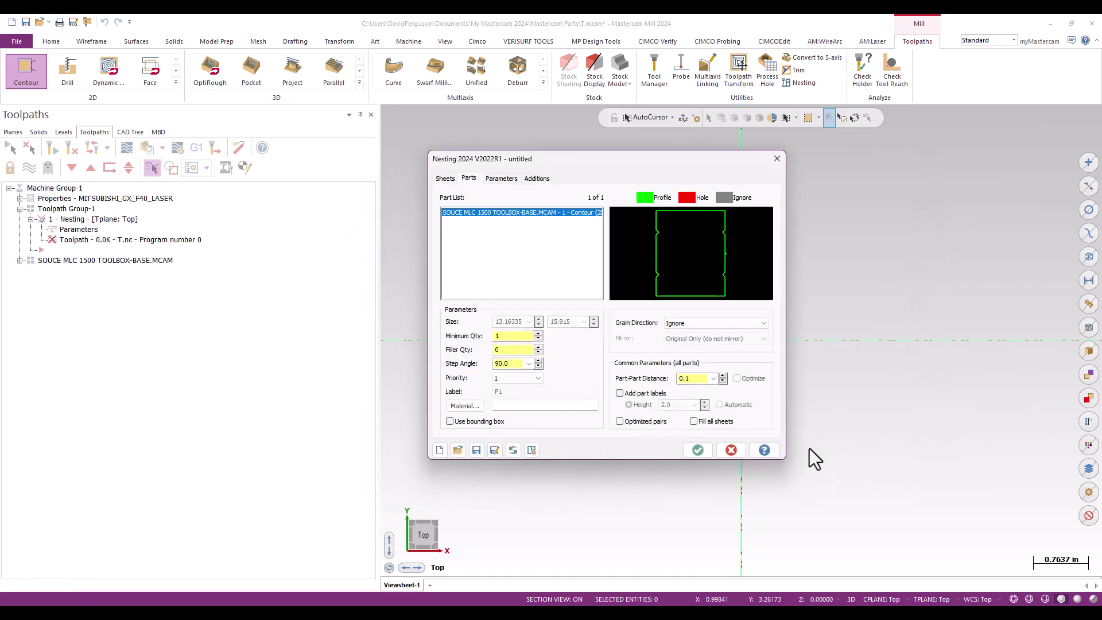
Step: Add the Toolbox-End and Toolbox-Handle part files to the part list
right_click(541, 240)
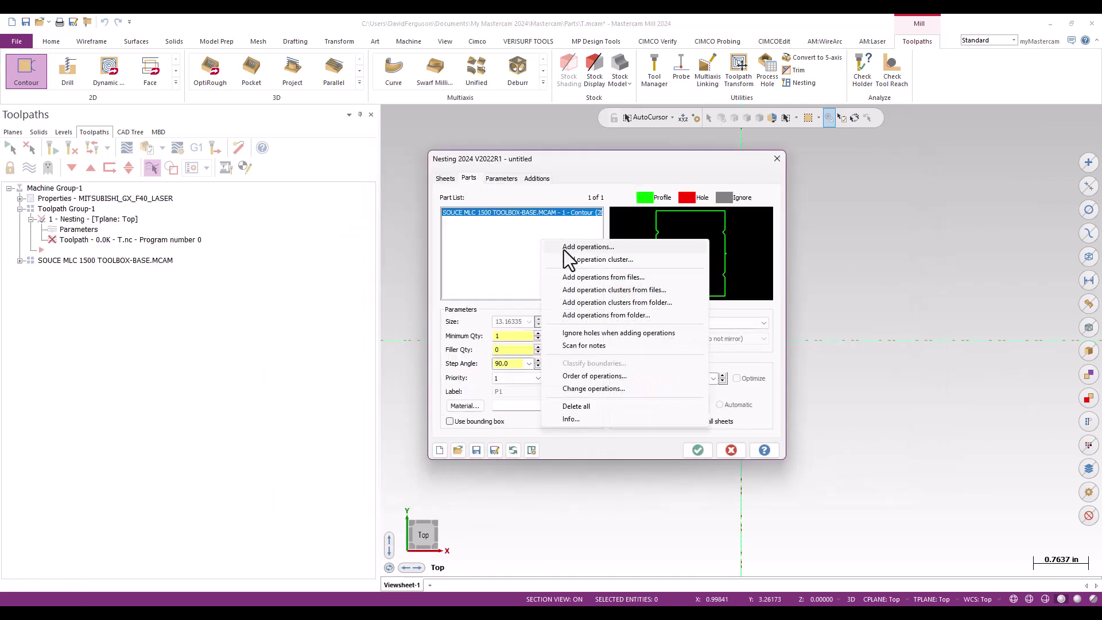
left_click(577, 277)
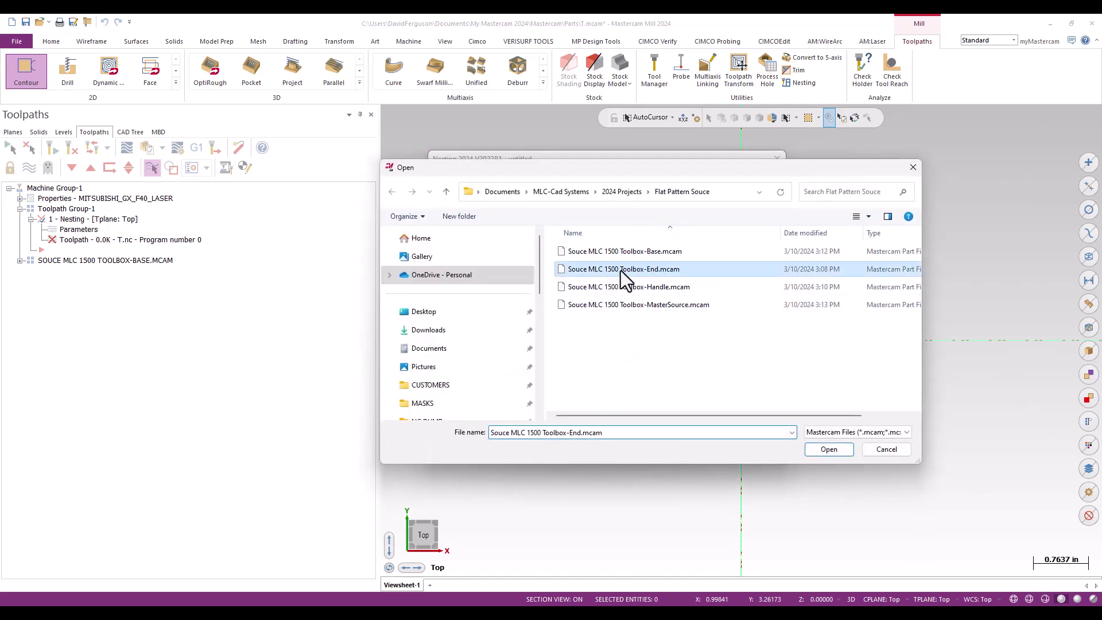
left_click(620, 289, "ctrl")
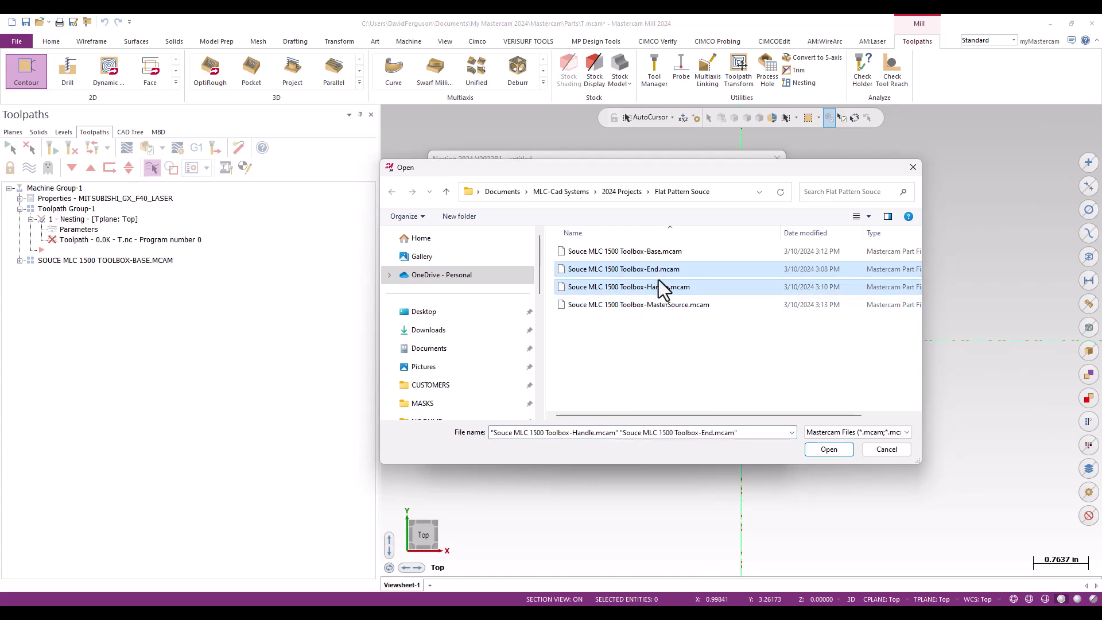
left_click(819, 449)
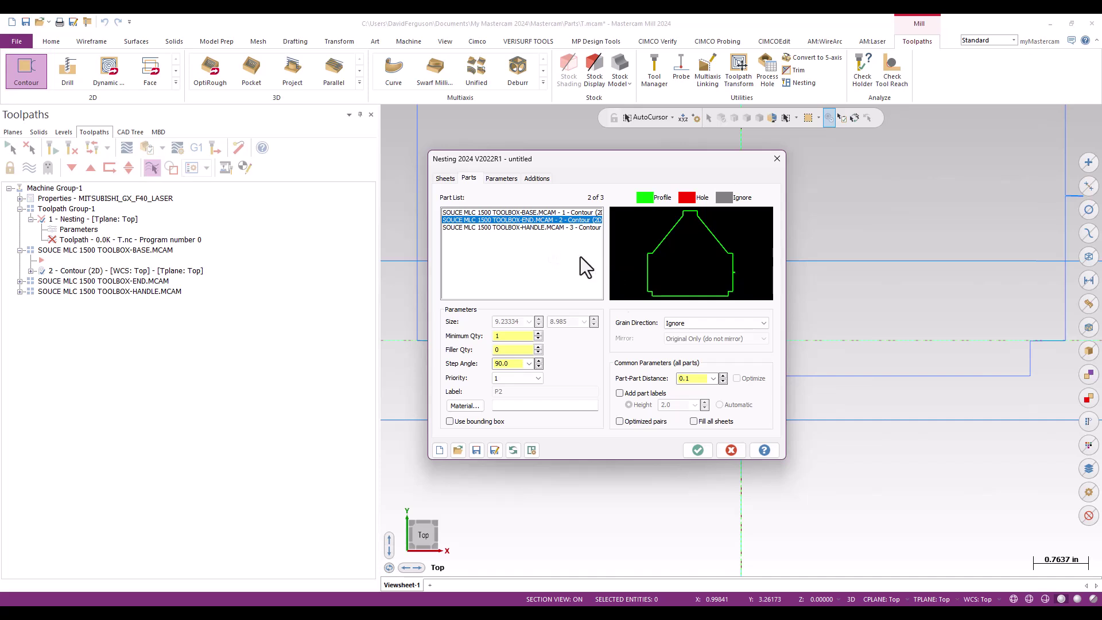
Step: Review the three parts, keep BASE grain at Ignore, and set part-to-part distance to 0.5
left_click(525, 215)
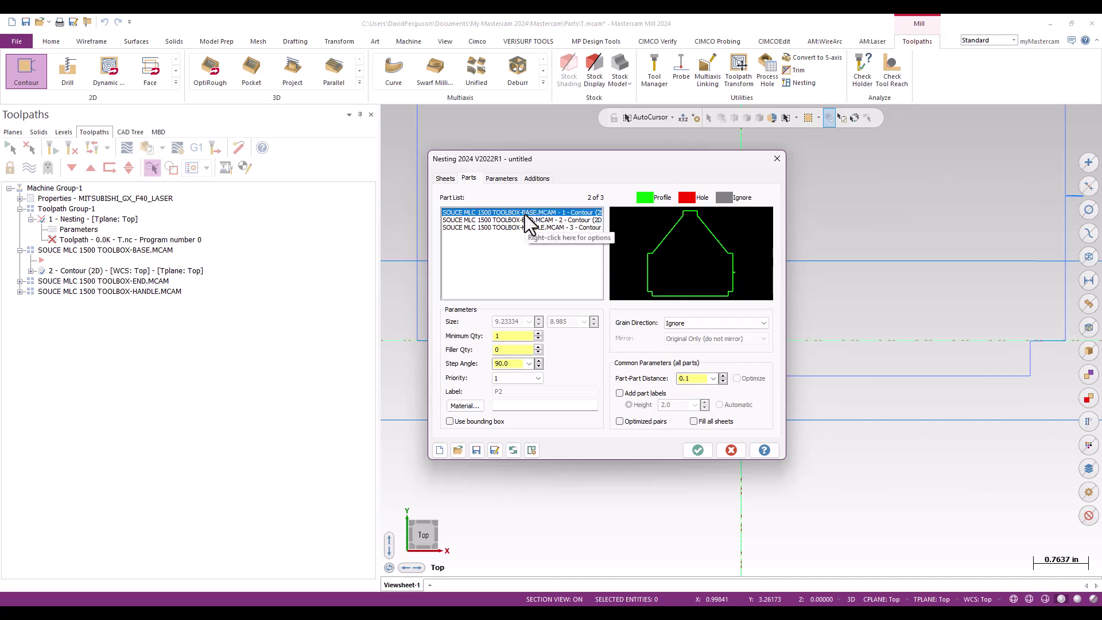
left_click(525, 219)
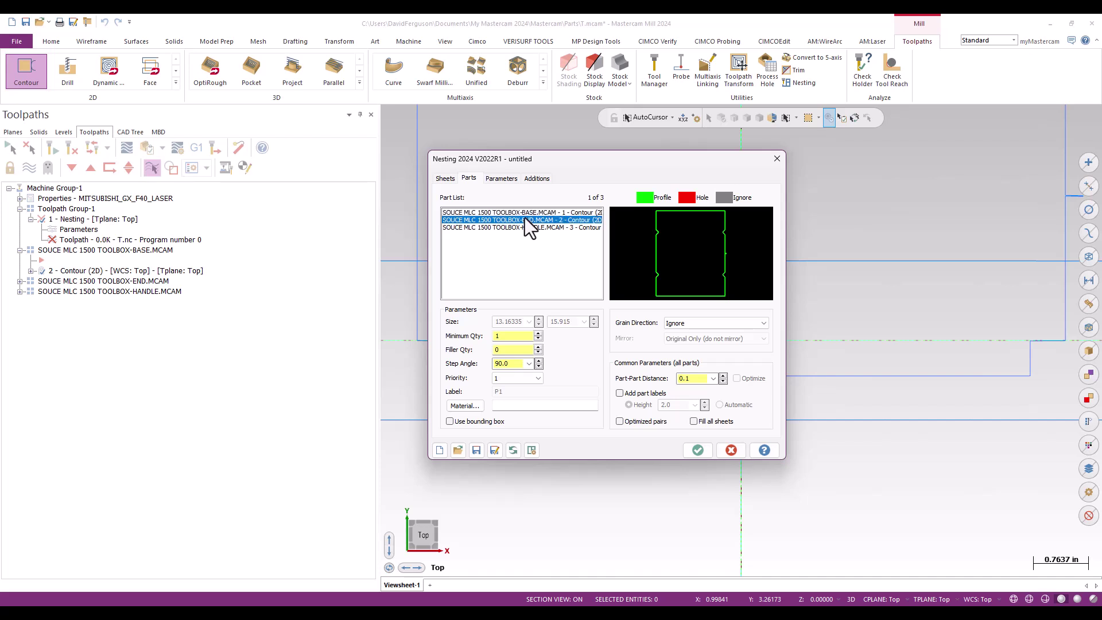
left_click(520, 228)
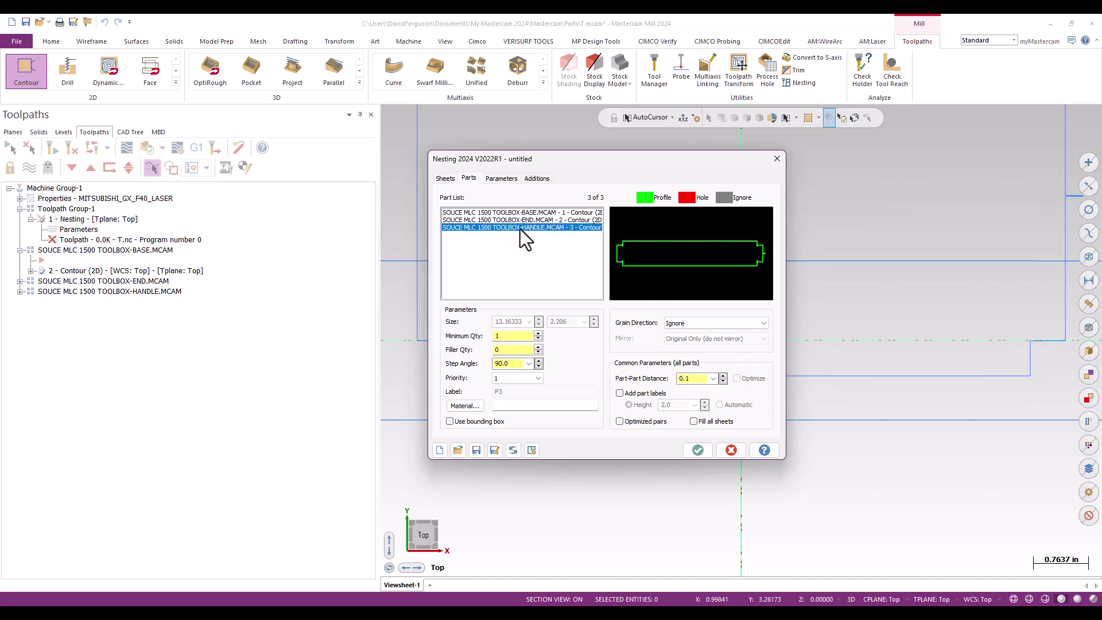
left_click(513, 213)
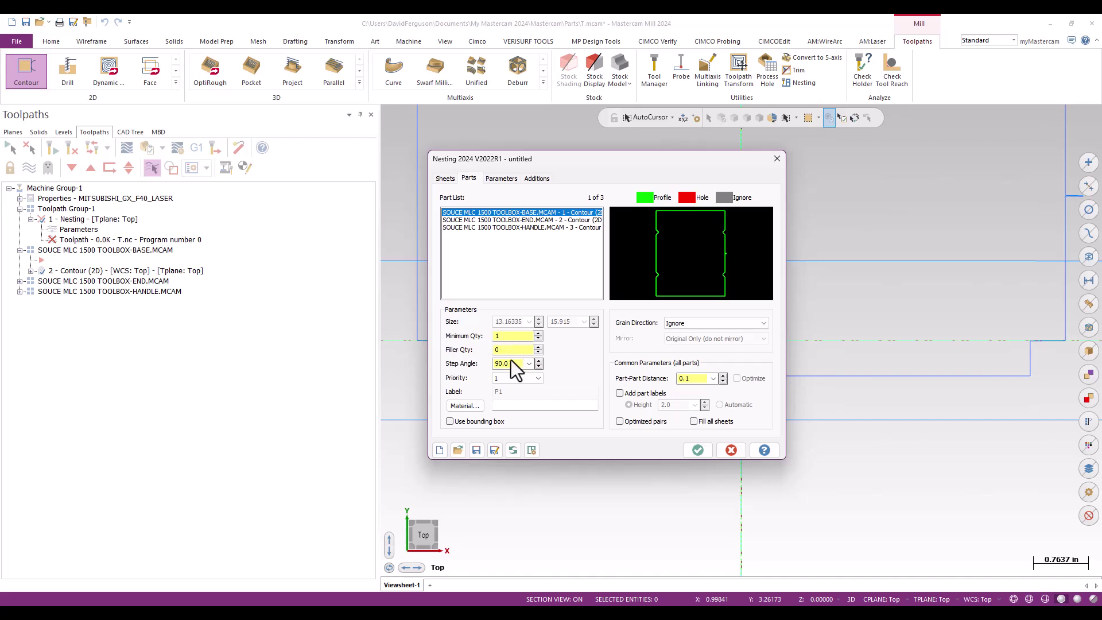
left_click(764, 323)
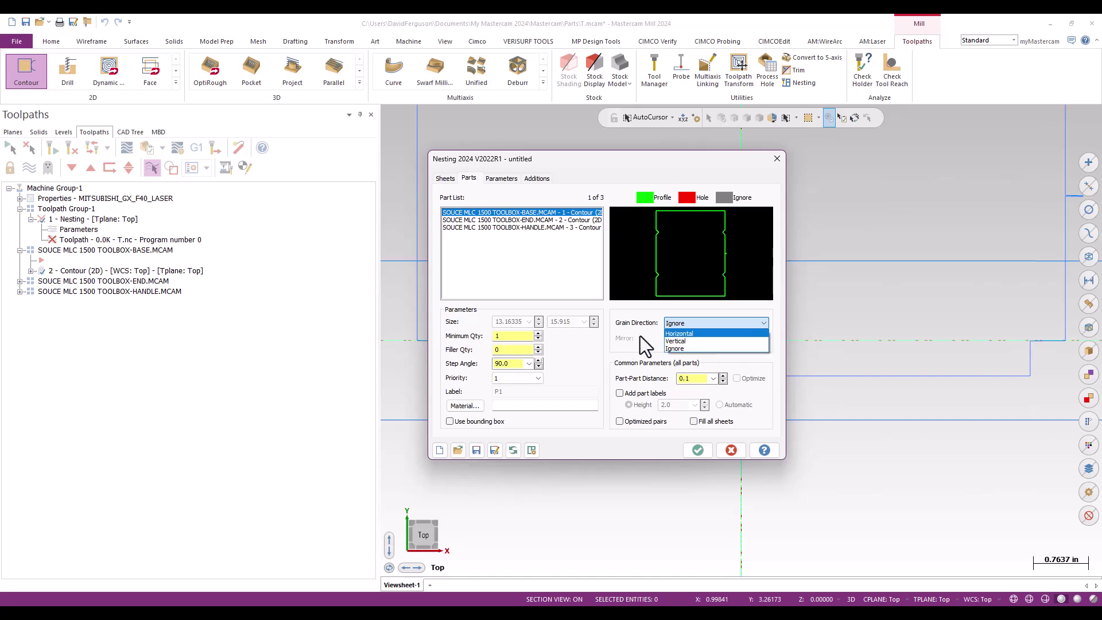
left_click(641, 365)
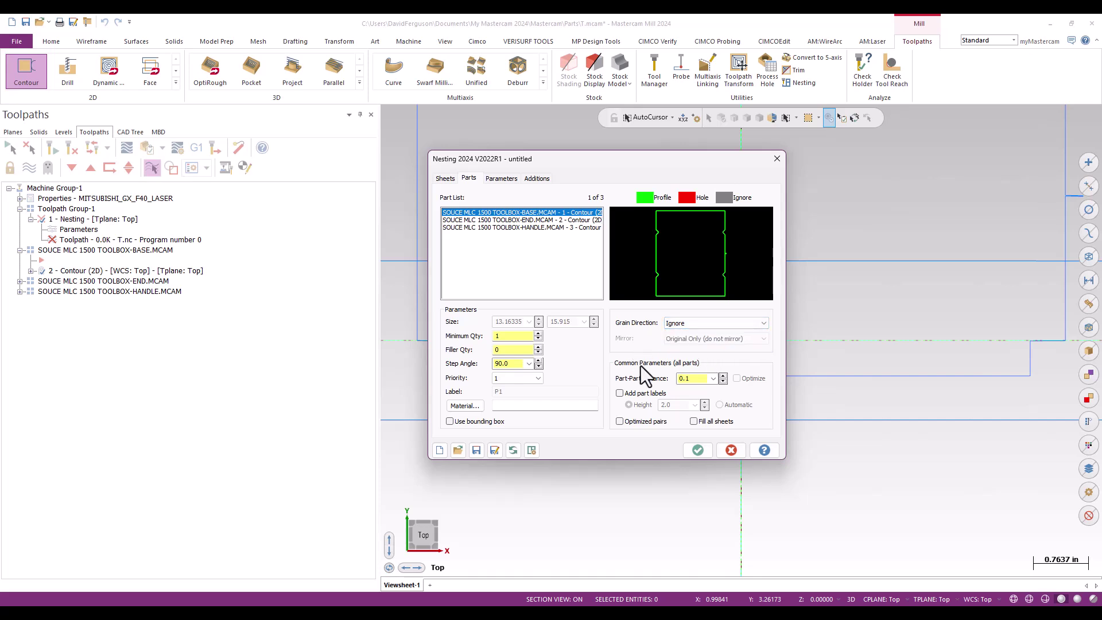
double_click(697, 379)
type("0.5")
key("Tab")
Step: Set minimum quantity to 10 for BASE and 20 for END
left_click(526, 215)
double_click(504, 336)
type("10")
key("Tab")
left_click(517, 219)
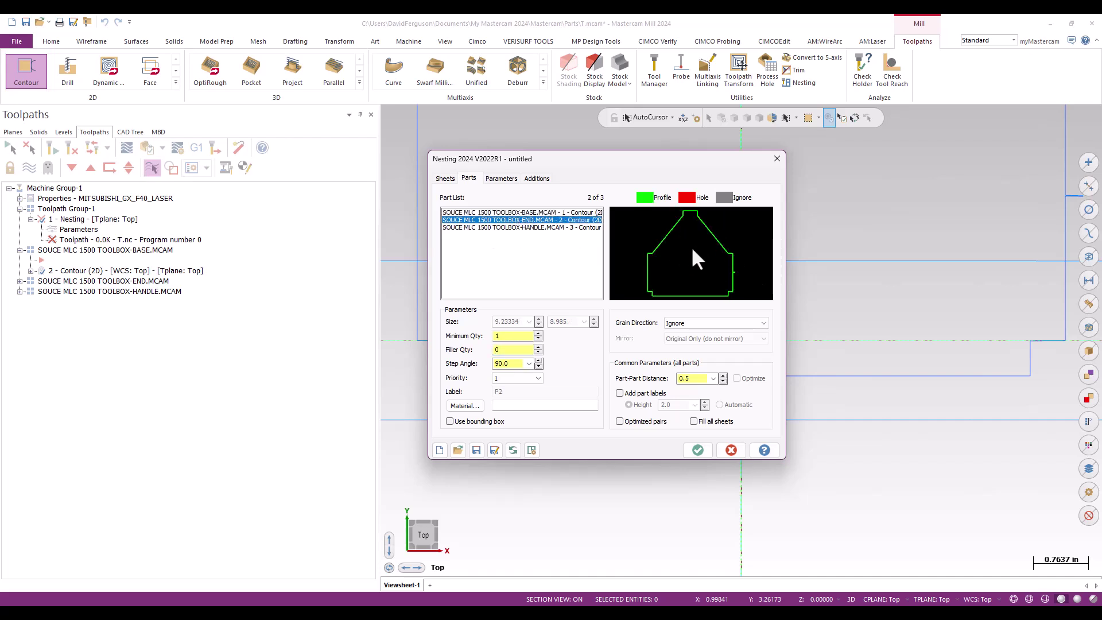
double_click(504, 335)
type("20")
key("Tab")
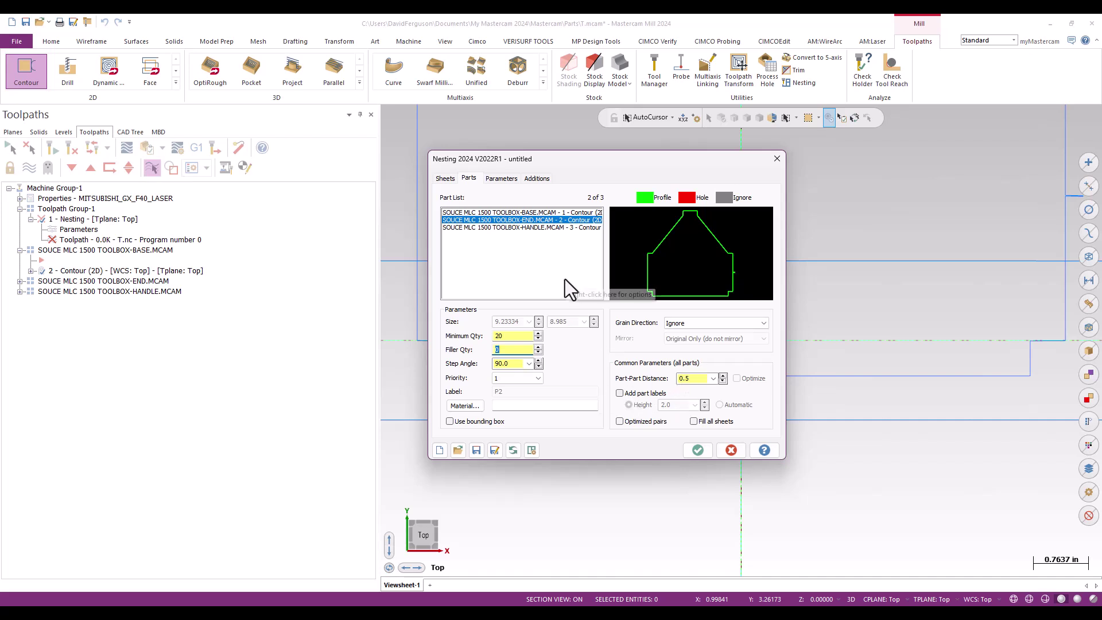
Step: Set the HANDLE part's grain direction to Vertical and its minimum quantity to 10
left_click(539, 228)
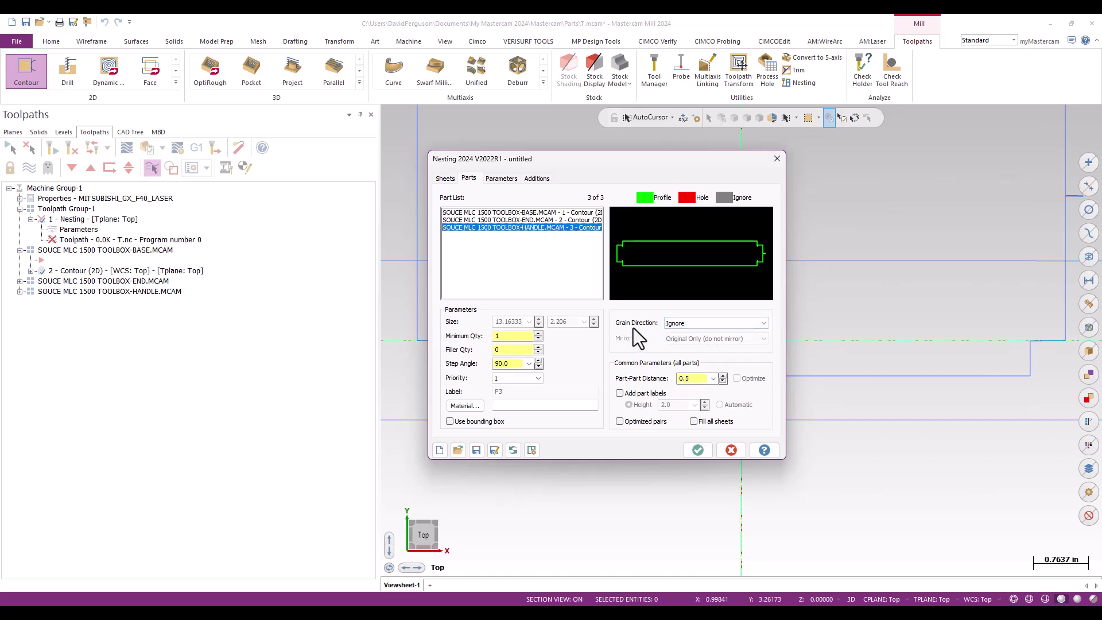
left_click(764, 324)
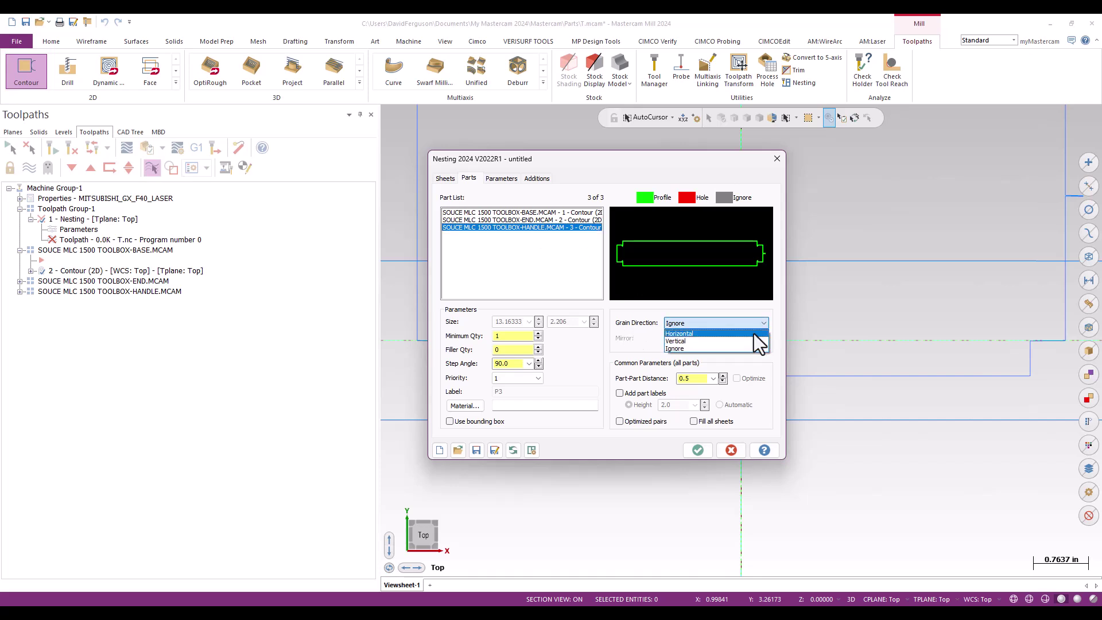
left_click(753, 332)
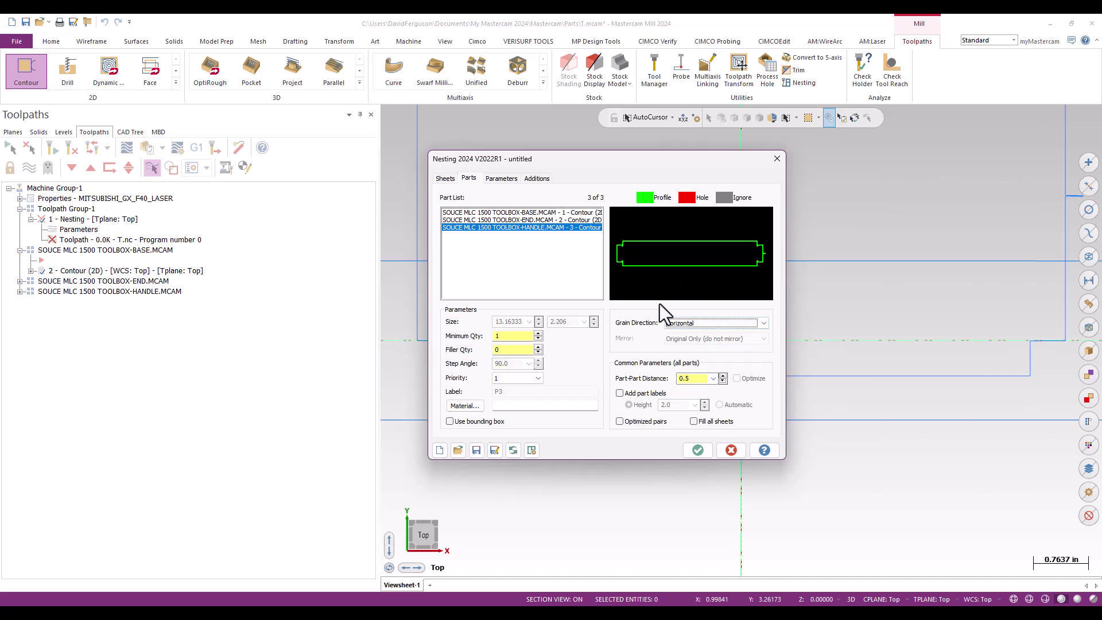
left_click(765, 325)
left_click(746, 341)
double_click(504, 335)
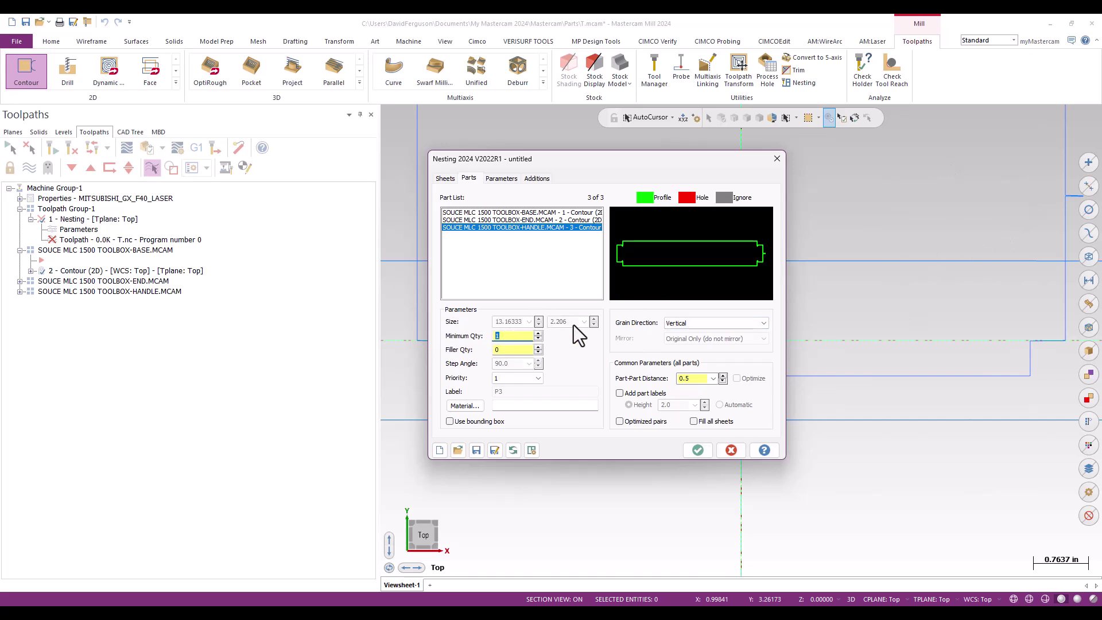
type("10")
key("Tab")
left_click(550, 213)
left_click(552, 221)
left_click(553, 228)
Step: After the missing-grain warning, set the sheet grain to Vertical and recalculate the nest
left_click(696, 450)
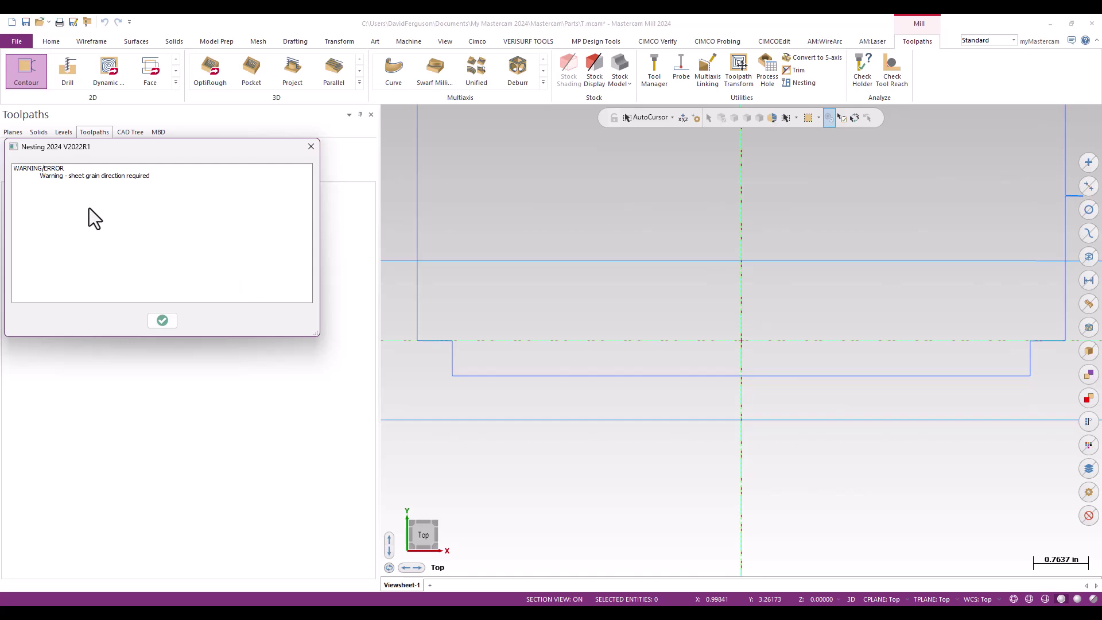
left_click_drag(152, 147, 580, 202)
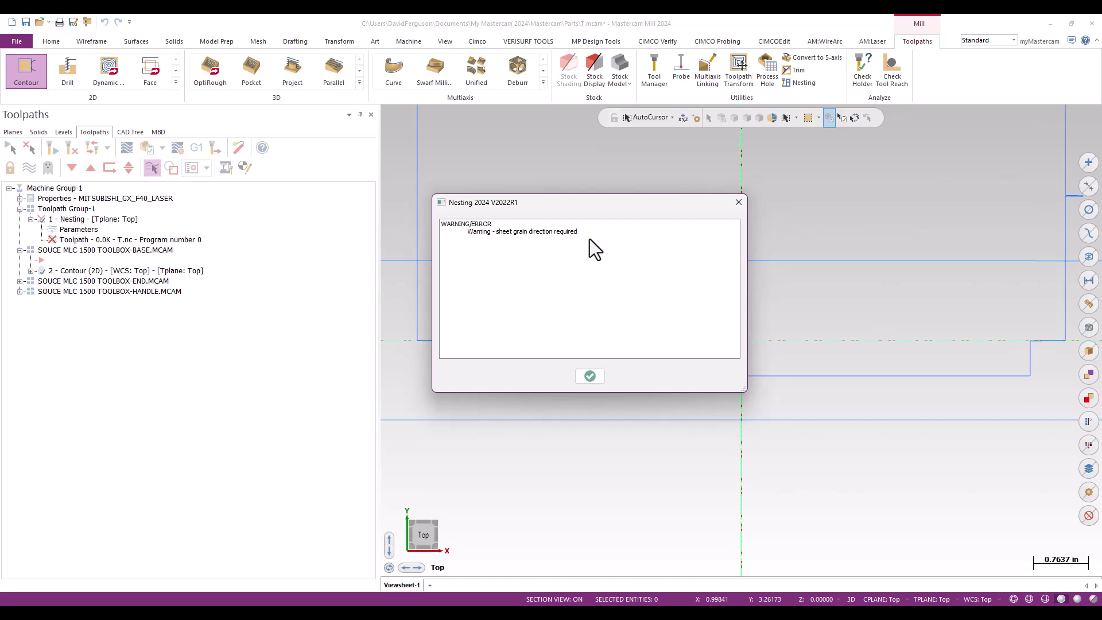
left_click(590, 376)
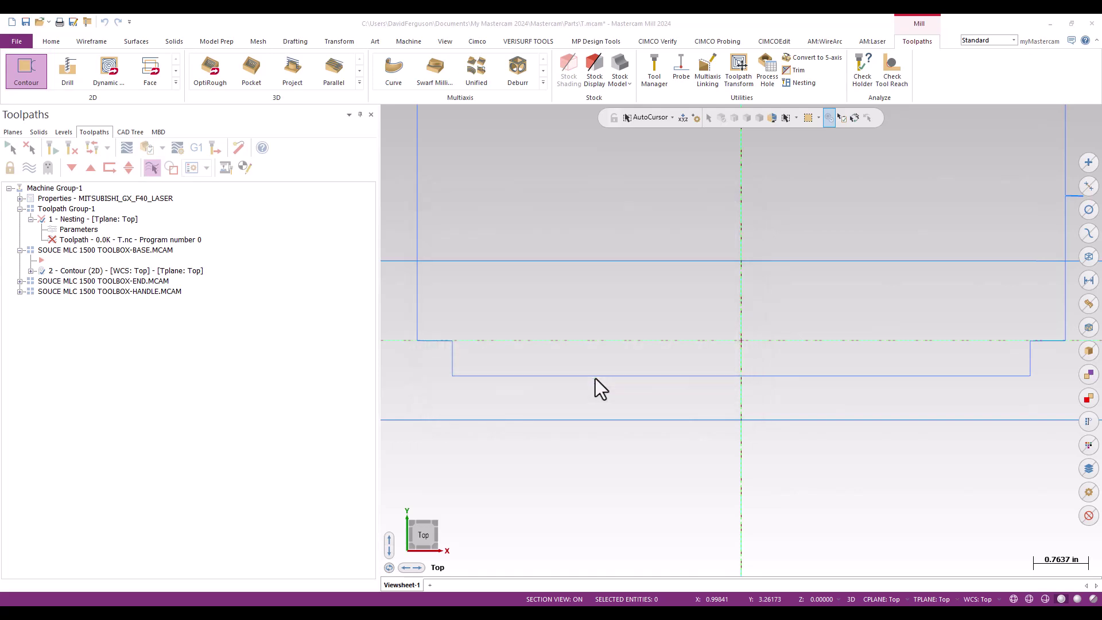
left_click(445, 177)
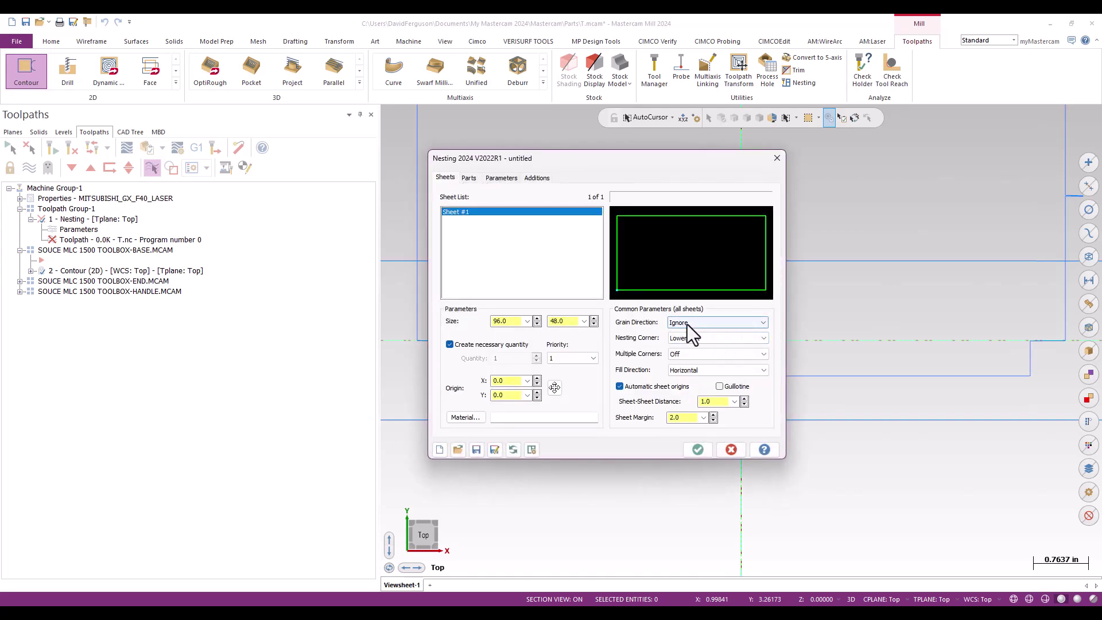
left_click(750, 321)
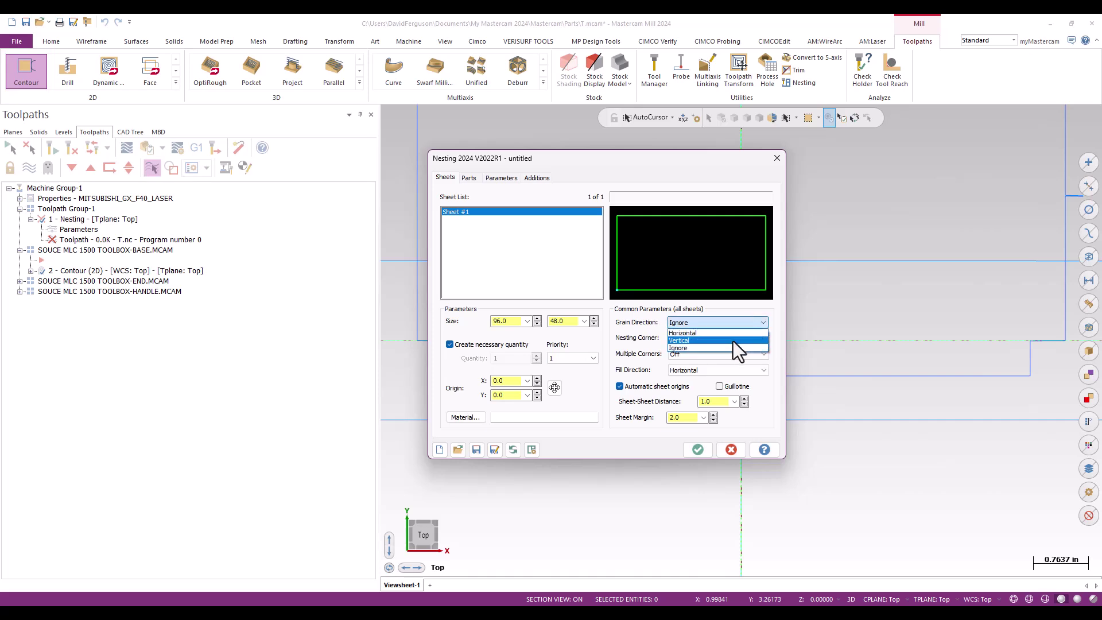
left_click(732, 341)
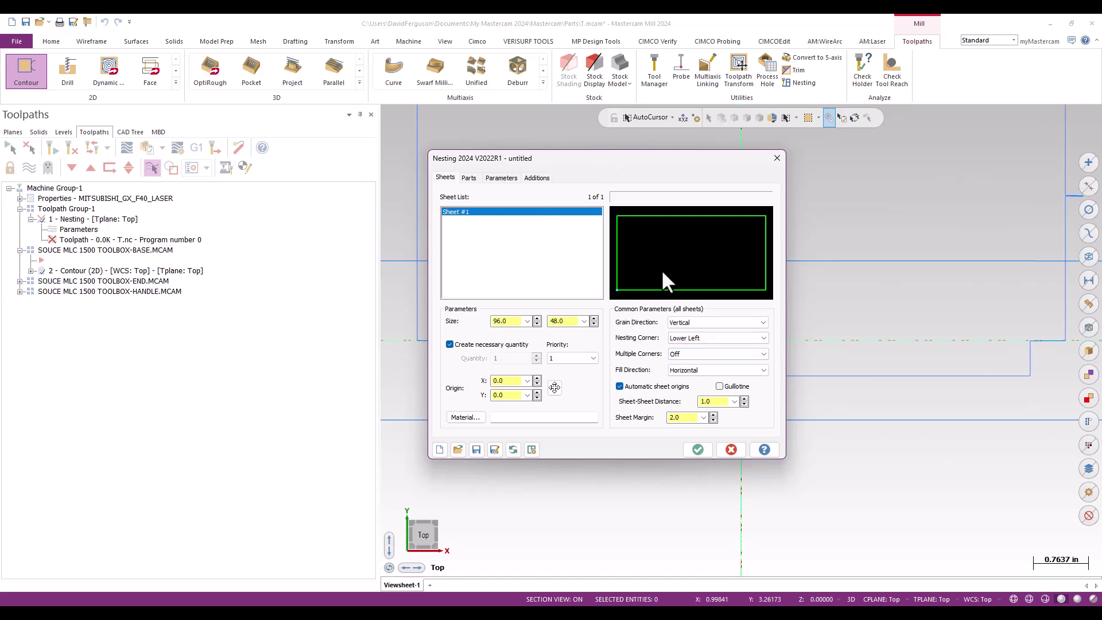
left_click(700, 452)
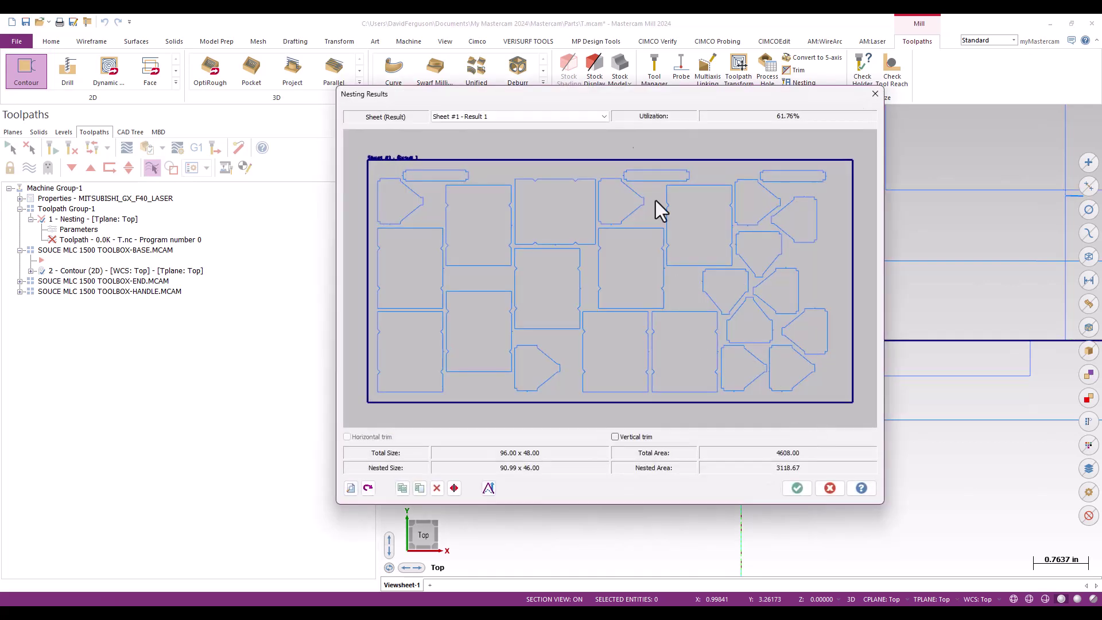
Step: View Result 2 (14.58%), return to Result 1 (61.76%), then go back to re-nest
left_click(605, 120)
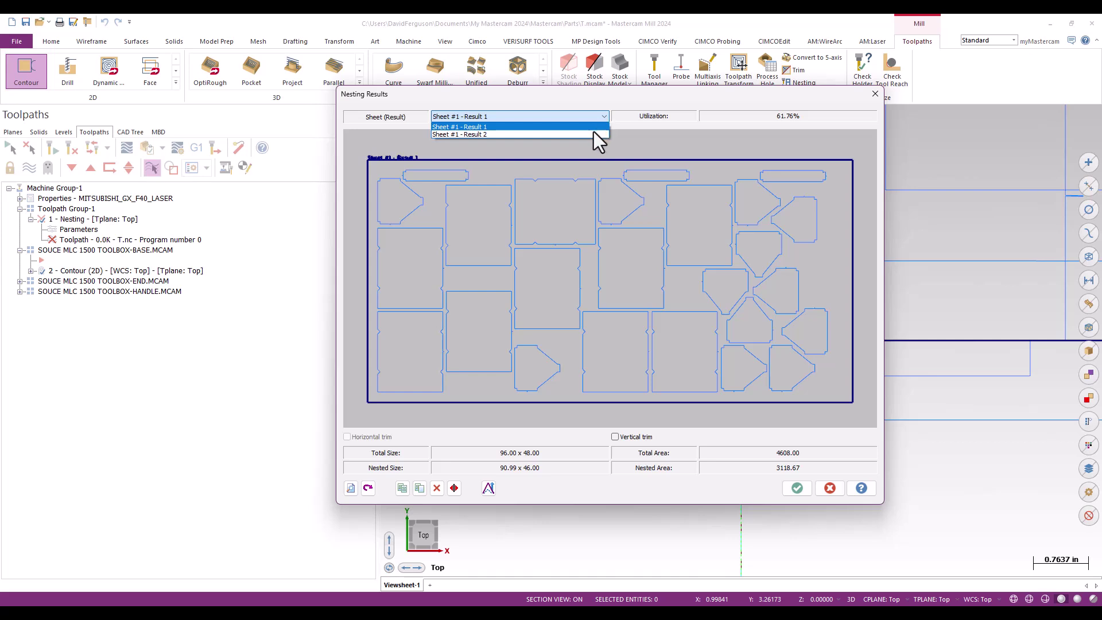
left_click(594, 132)
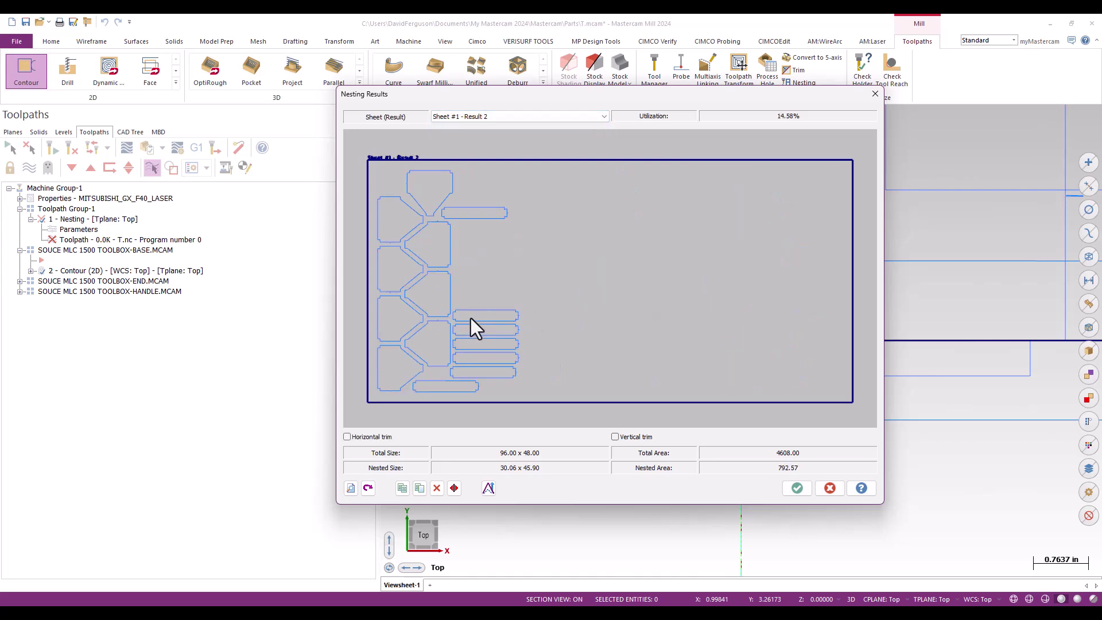
left_click(607, 118)
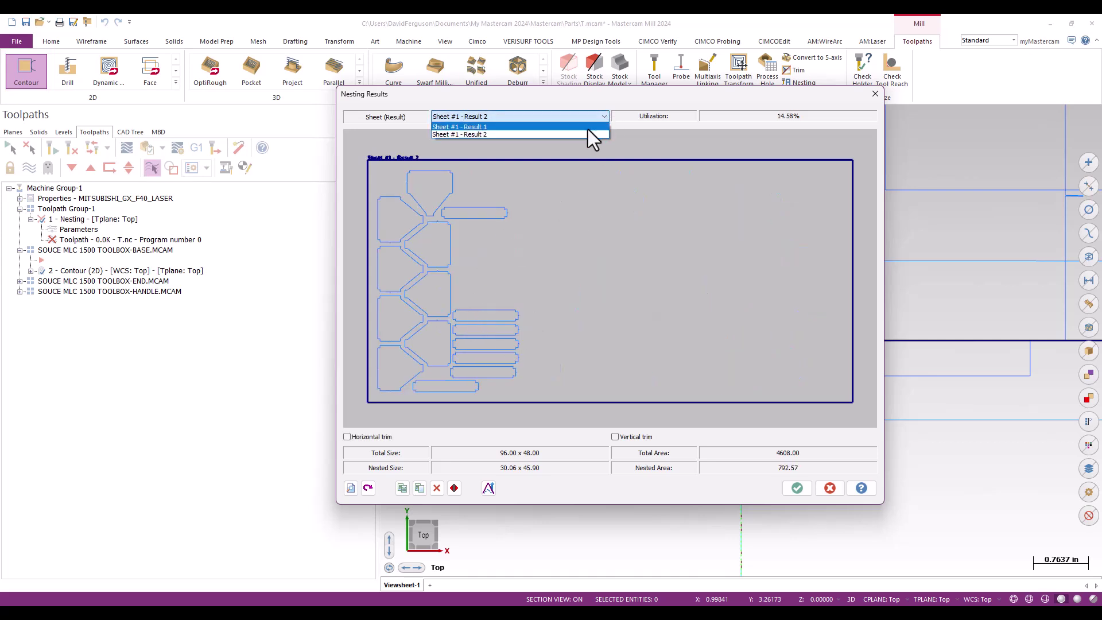
left_click(587, 126)
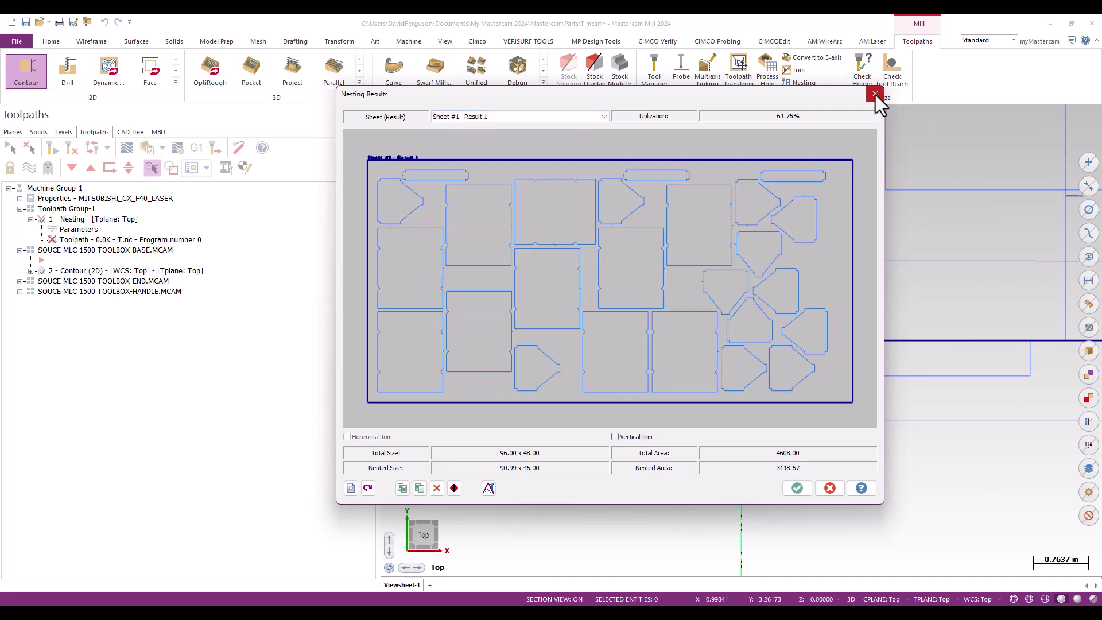
left_click_drag(791, 96, 796, 102)
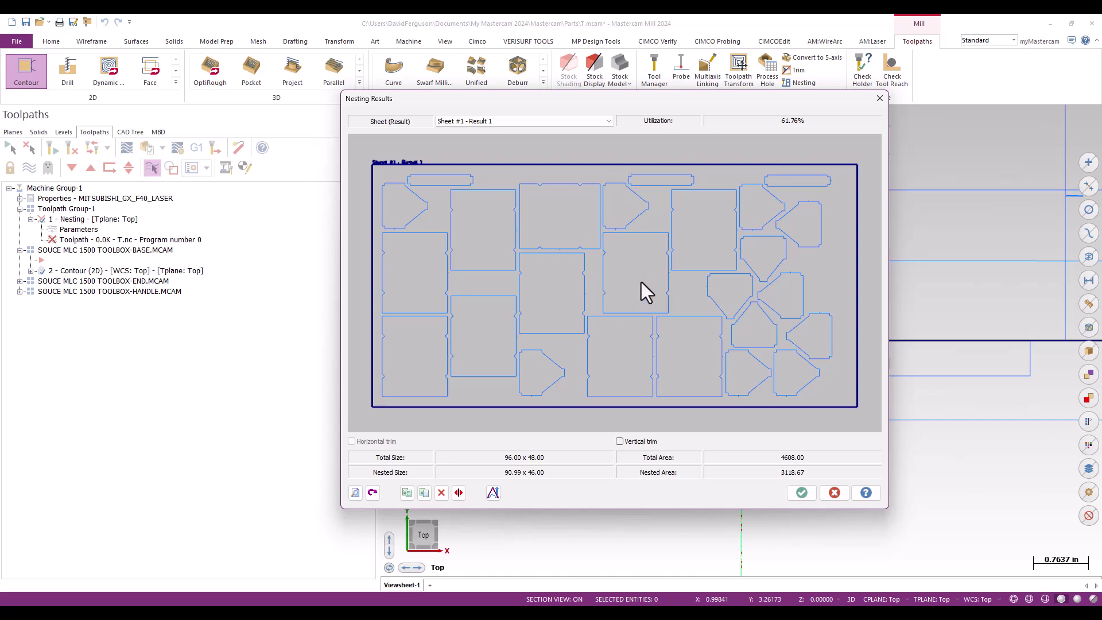
left_click(372, 495)
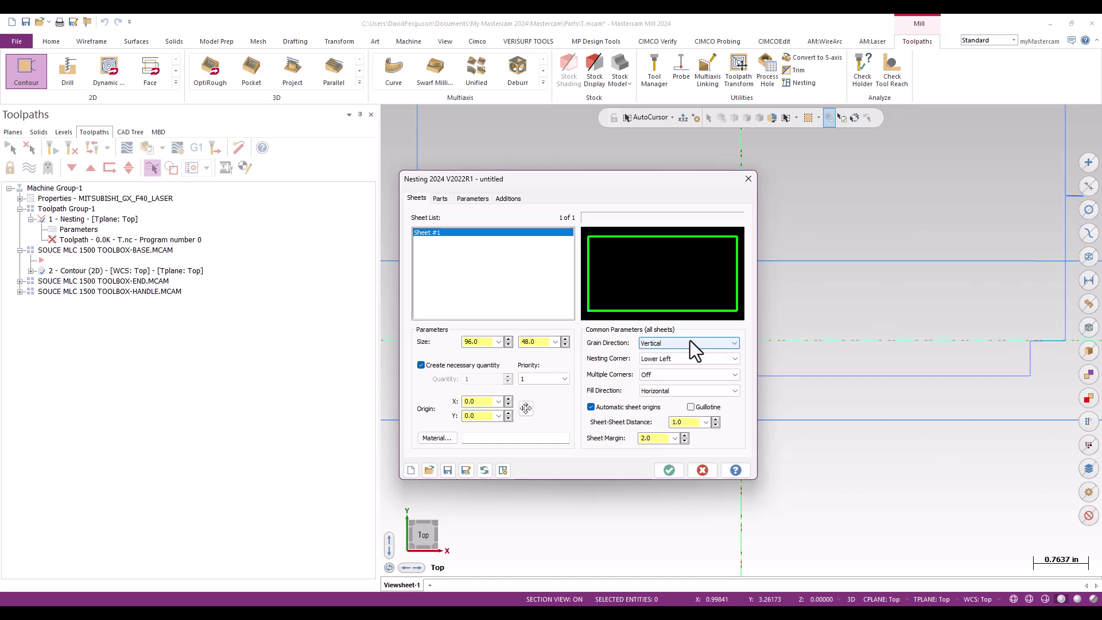
Step: Change the sheet grain to Horizontal and set the BASE minimum quantity to 5
left_click(735, 343)
left_click(716, 354)
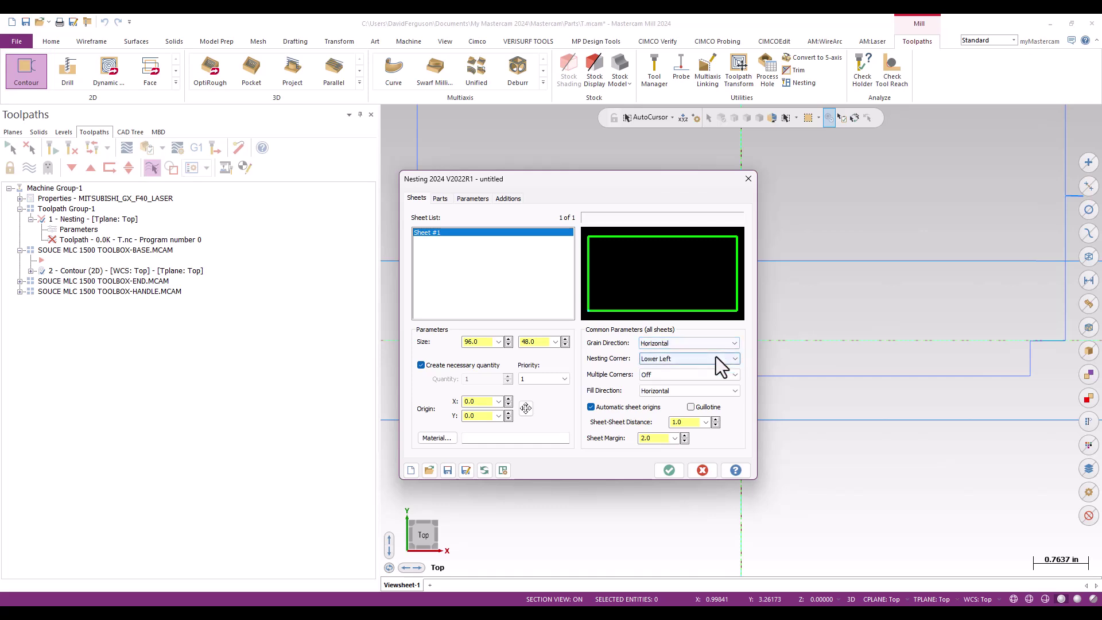
left_click(440, 198)
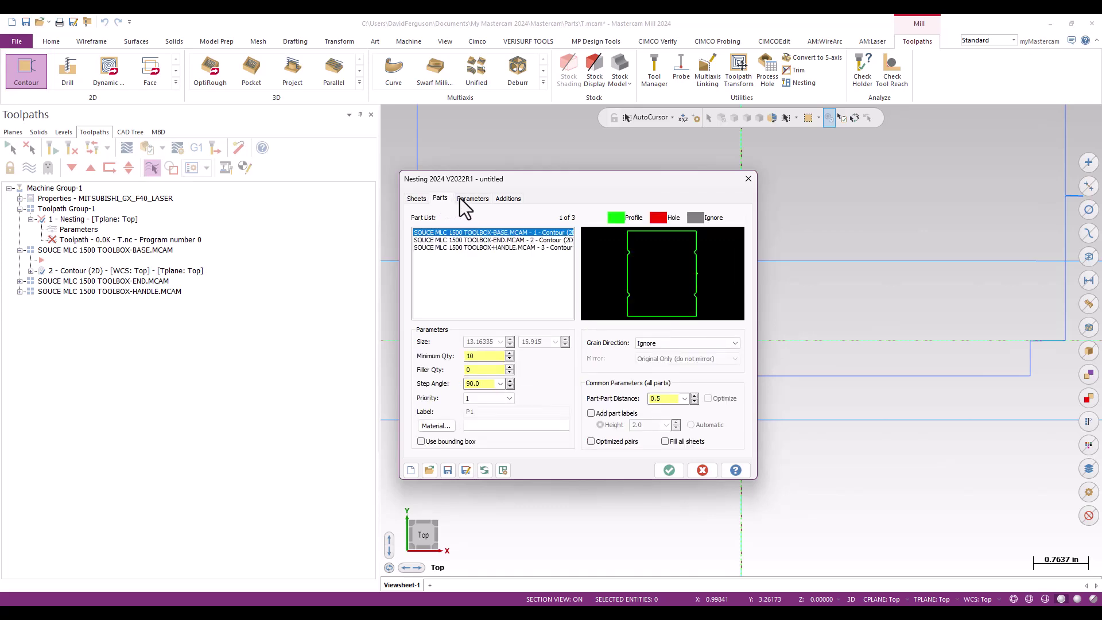
left_click(502, 247)
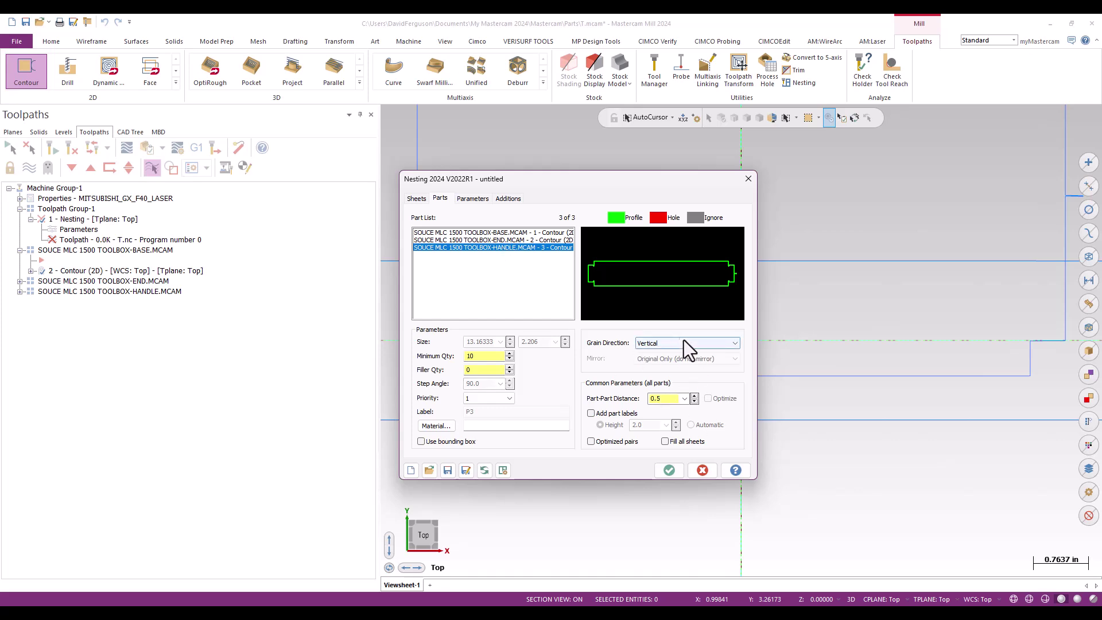
left_click(498, 233)
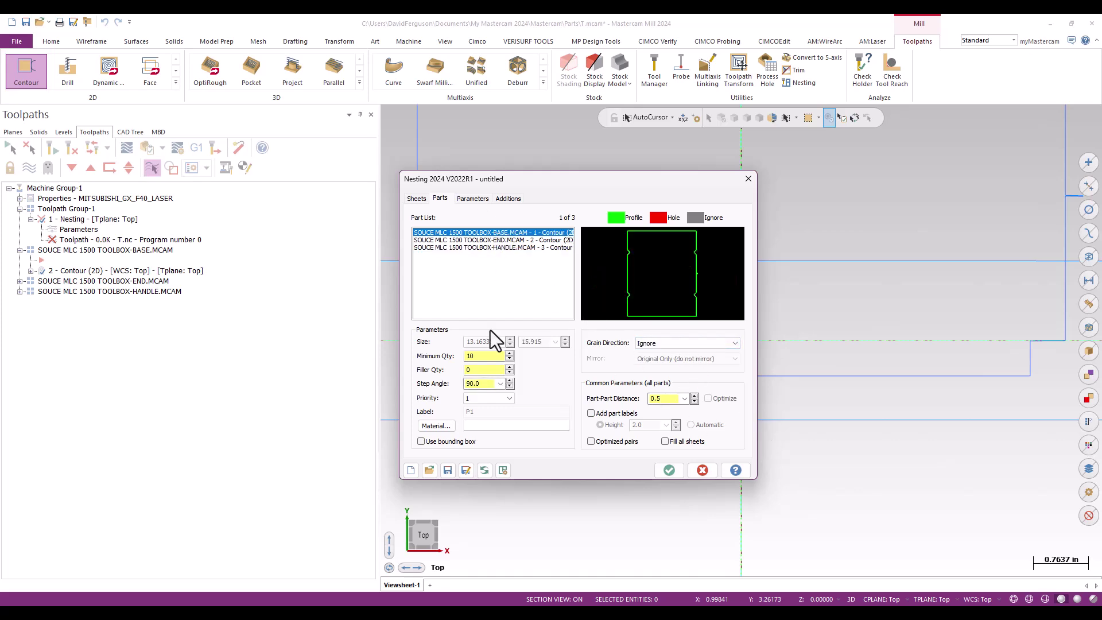
left_click(482, 356)
key("BackSpace")
key("BackSpace")
type("5")
key("Tab")
Step: Set END minimum quantity to 10 and HANDLE to 5, then re-run the nest
left_click(539, 240)
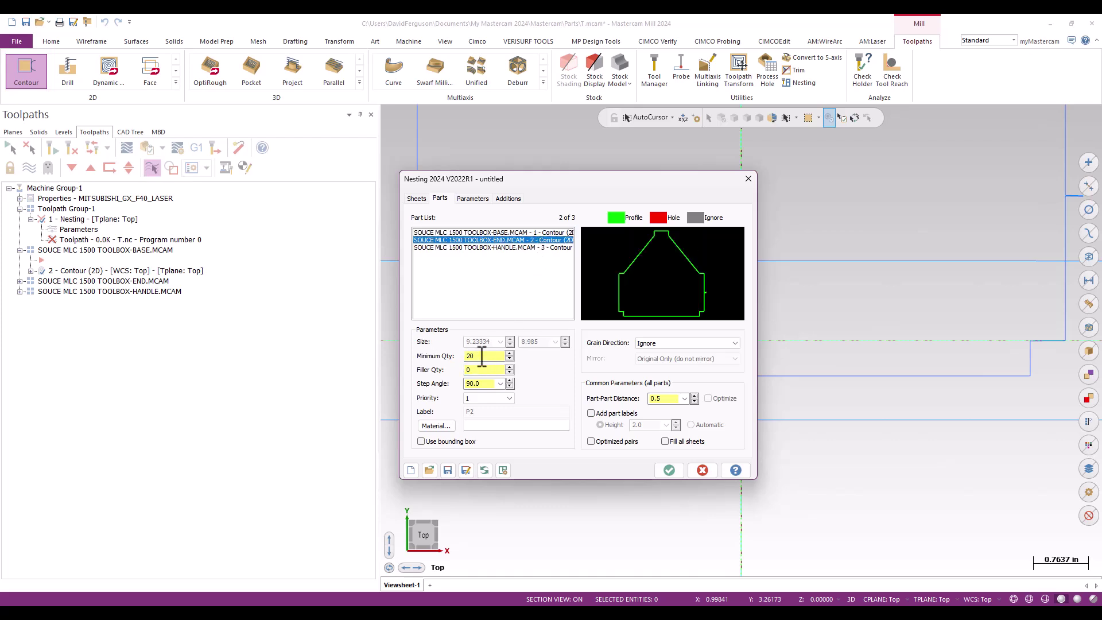
double_click(478, 356)
type("10")
key("Tab")
left_click(464, 248)
double_click(476, 356)
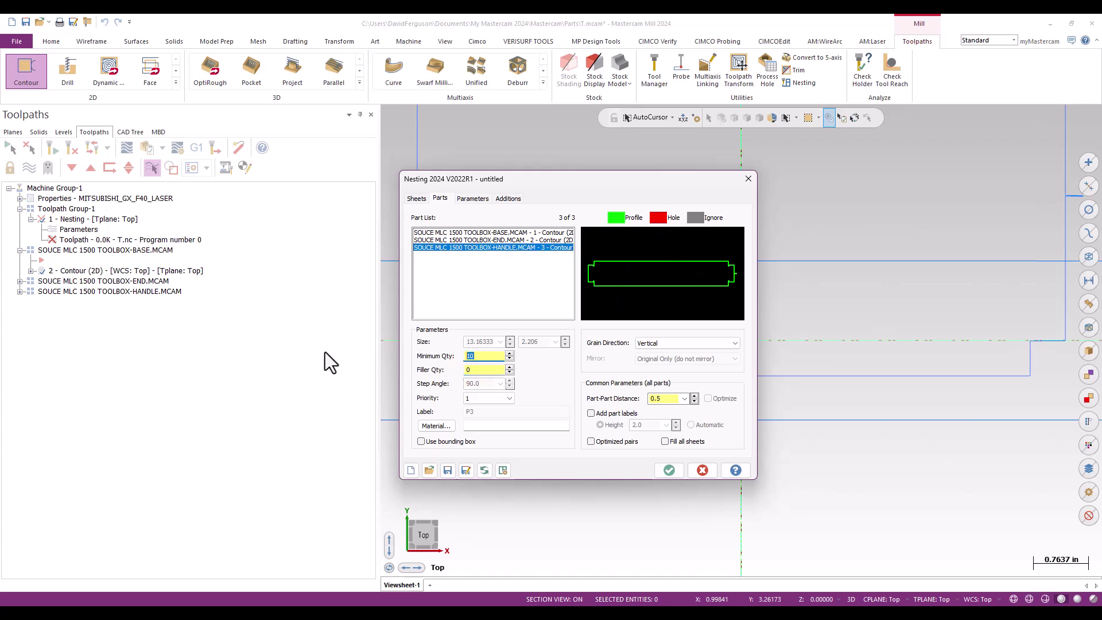
type("5")
key("Tab")
left_click_drag(559, 178, 556, 178)
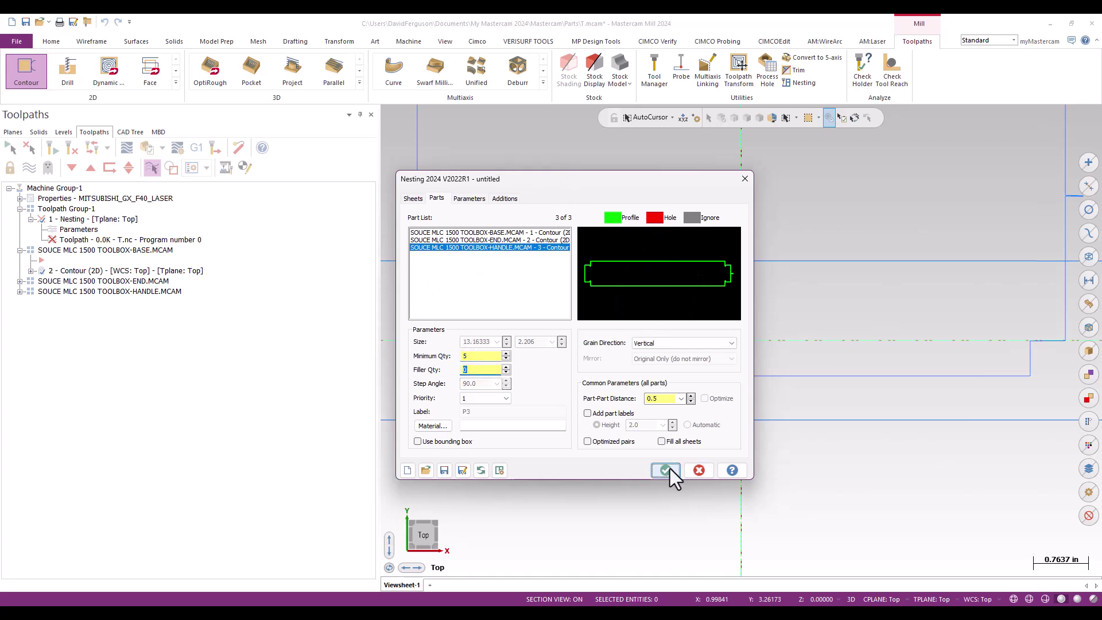
left_click(667, 470)
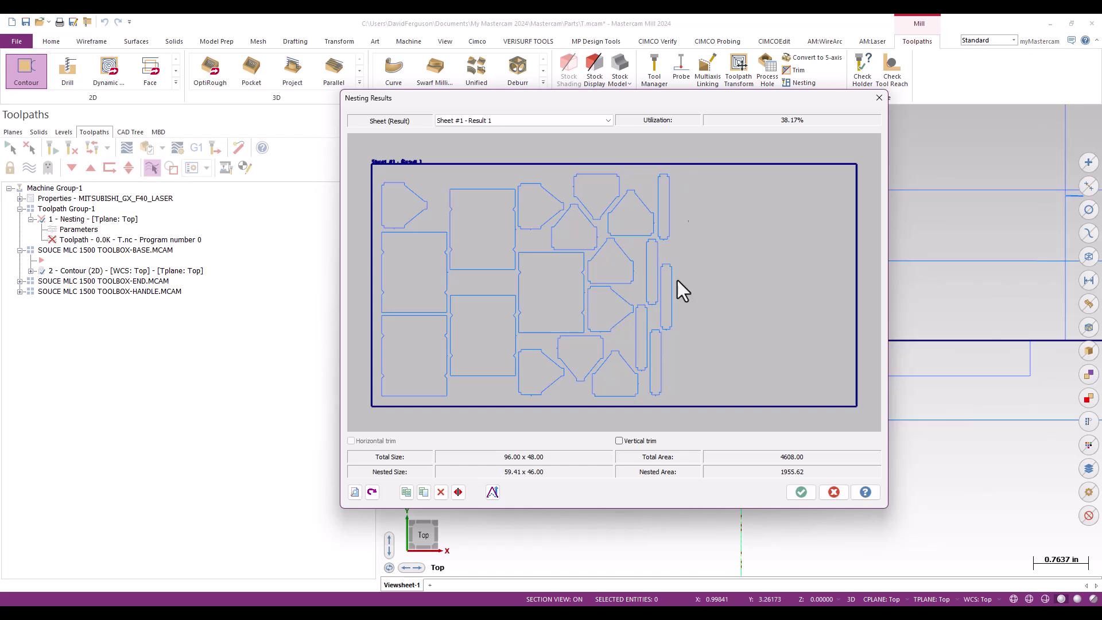
Step: Keep Sheet #1 - Result 1 selected and accept it to generate the nesting toolpath
left_click(608, 119)
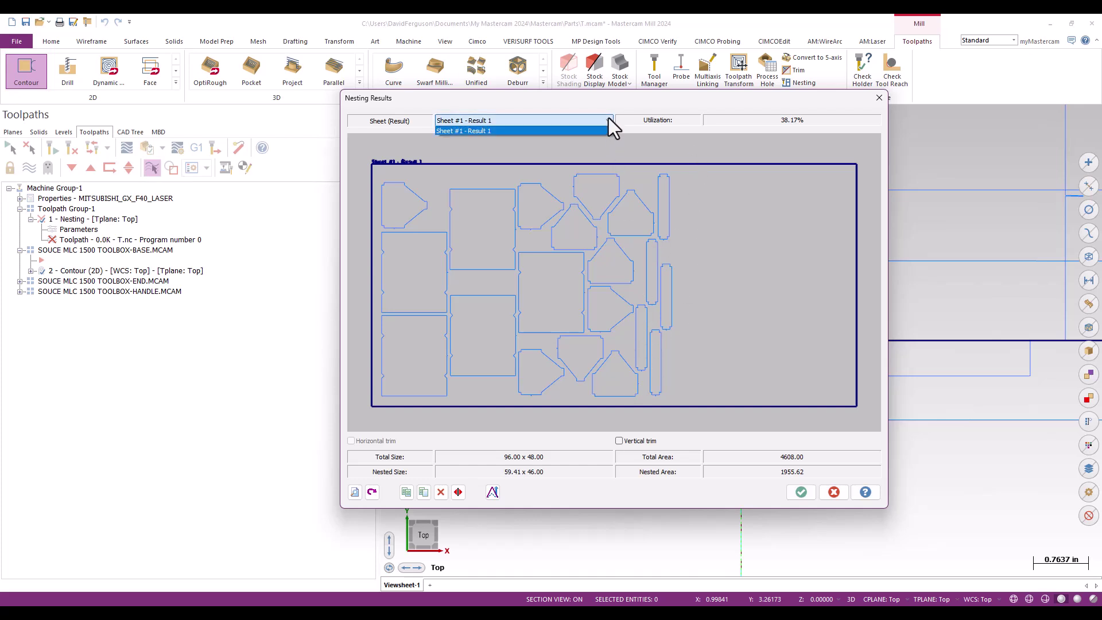
left_click(608, 119)
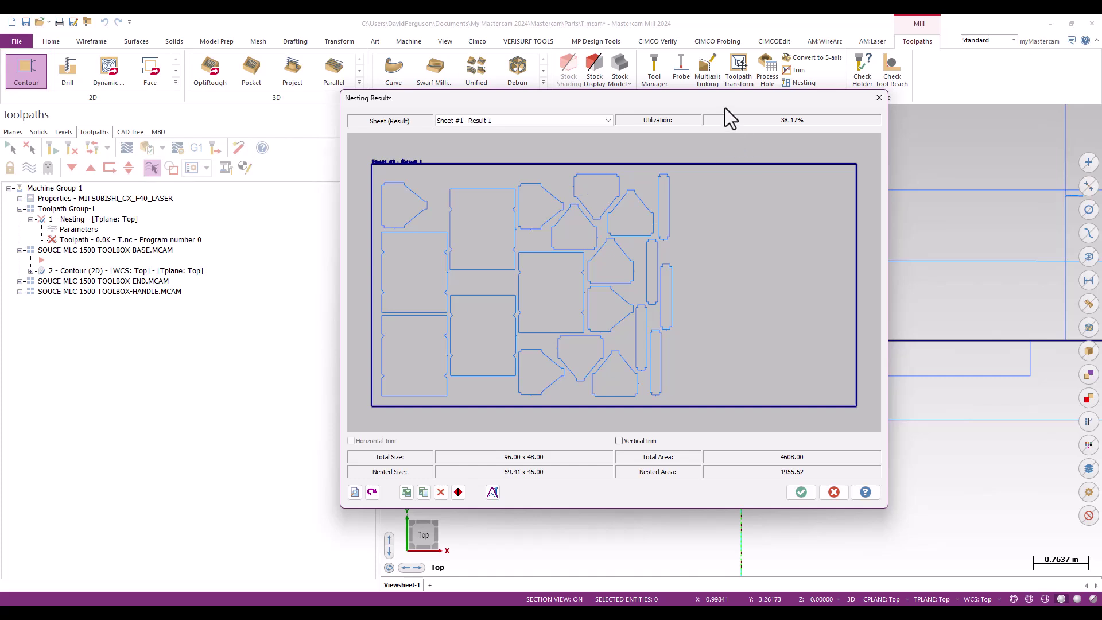
mouse_move(725, 108)
left_mouse_down()
mouse_move(734, 102)
mouse_move(732, 120)
left_mouse_up()
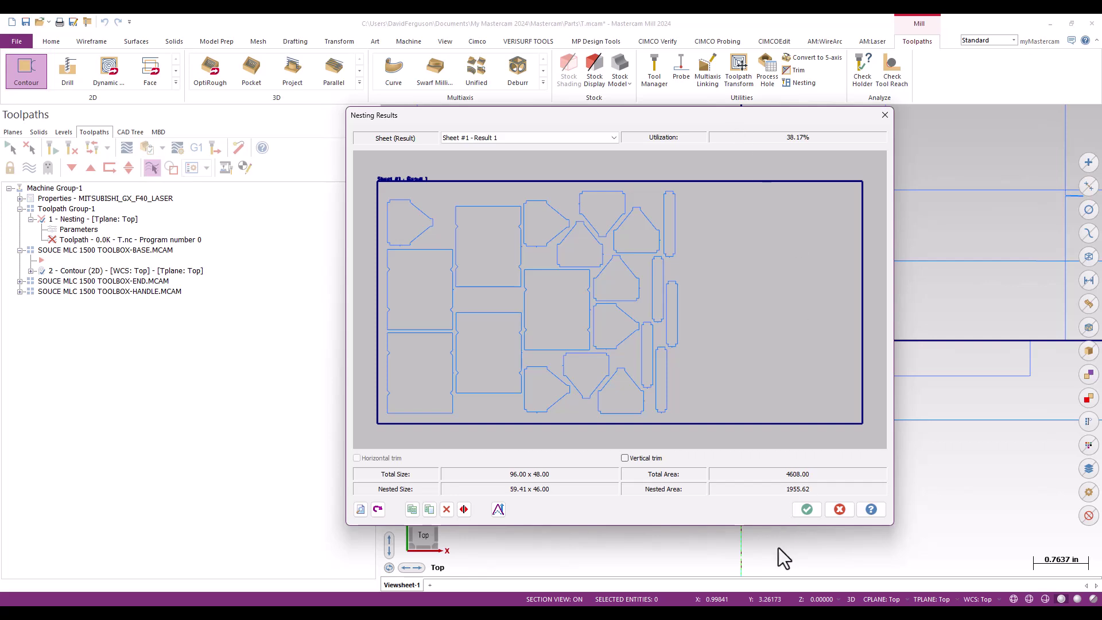
left_click(806, 508)
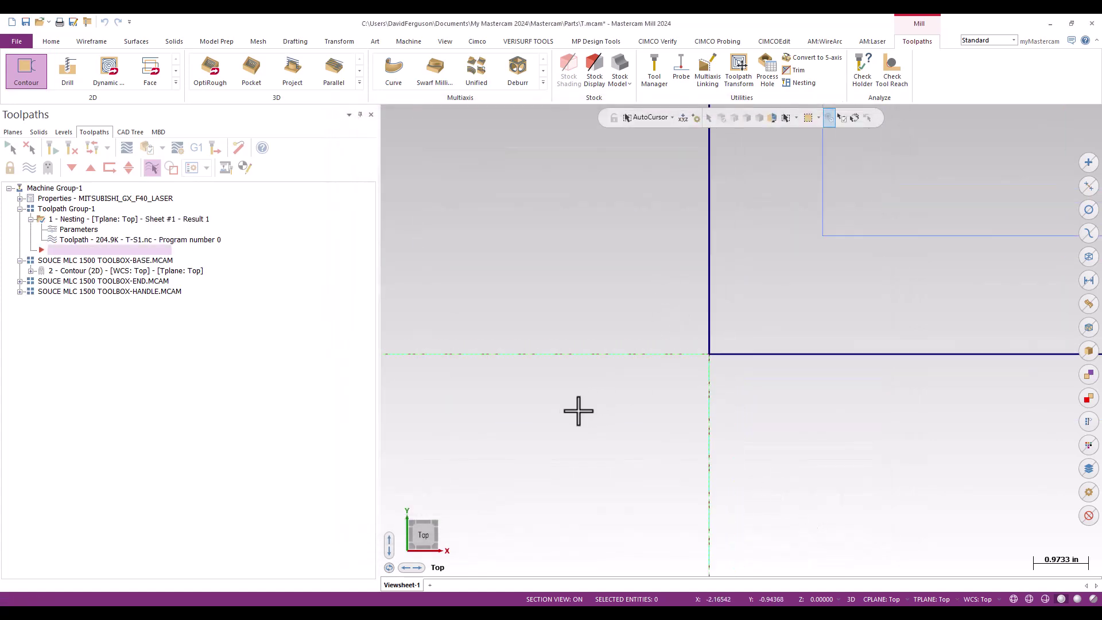
Step: Save the nested job in isometric view as a new file, Nest Test 002.mcam
scroll(492, 411, "down", 10)
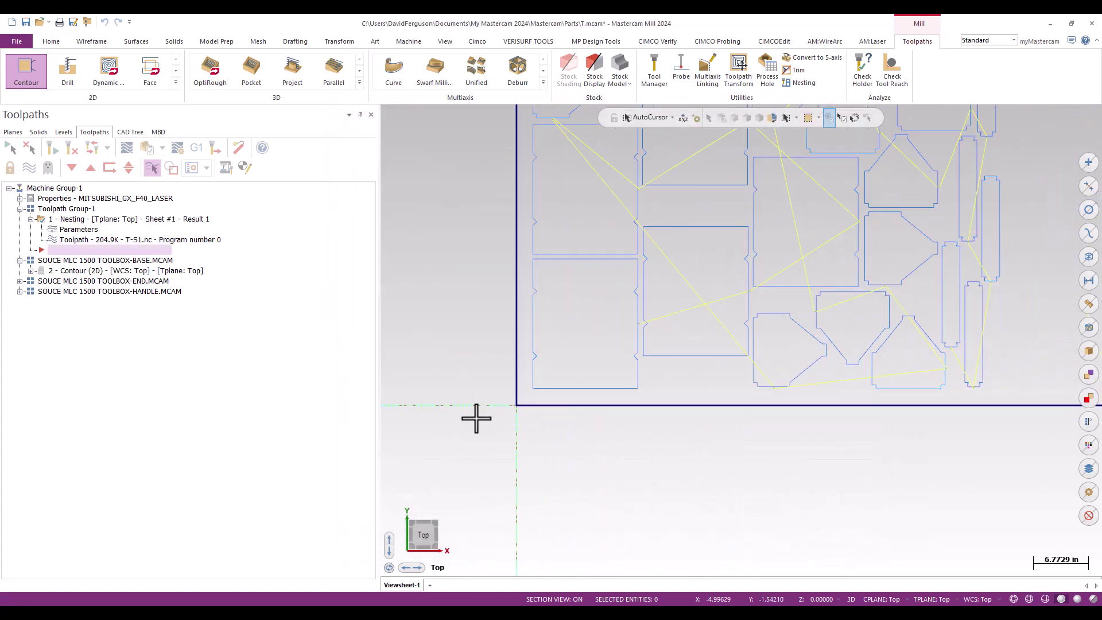
scroll(477, 419, "down", 3)
middle_click_drag(795, 492, 849, 425)
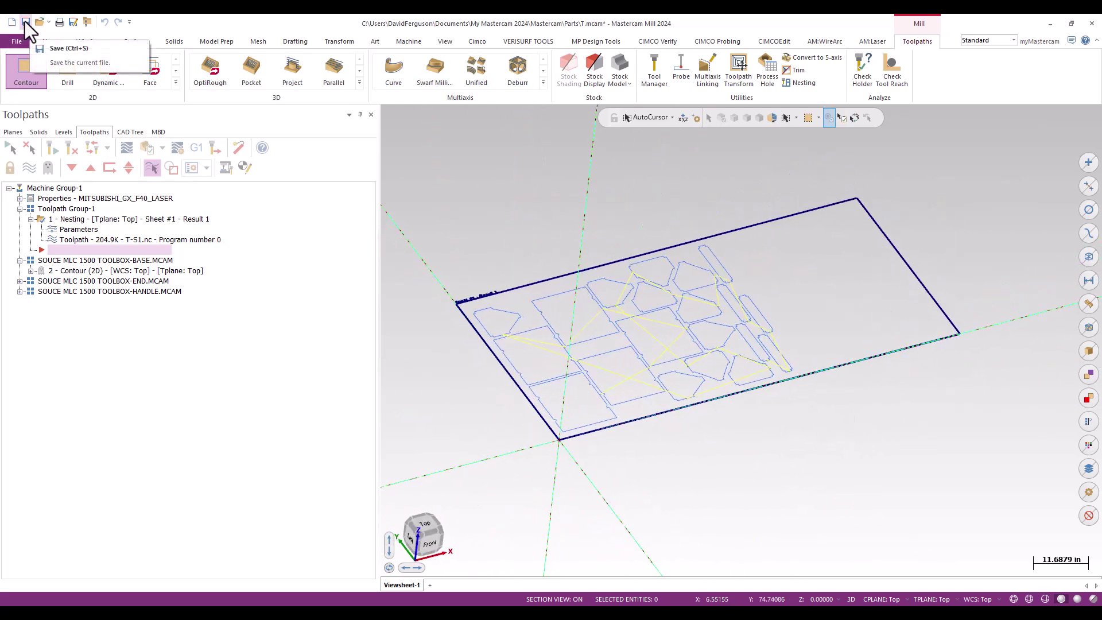
left_click(26, 23)
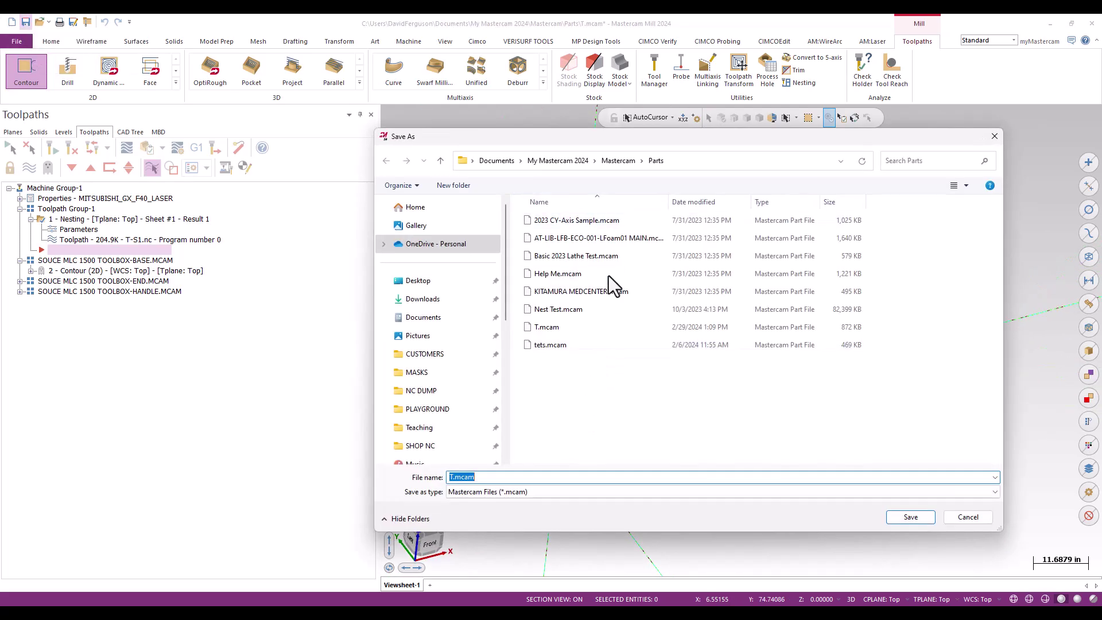
type("Nest Test 002")
left_click(910, 517)
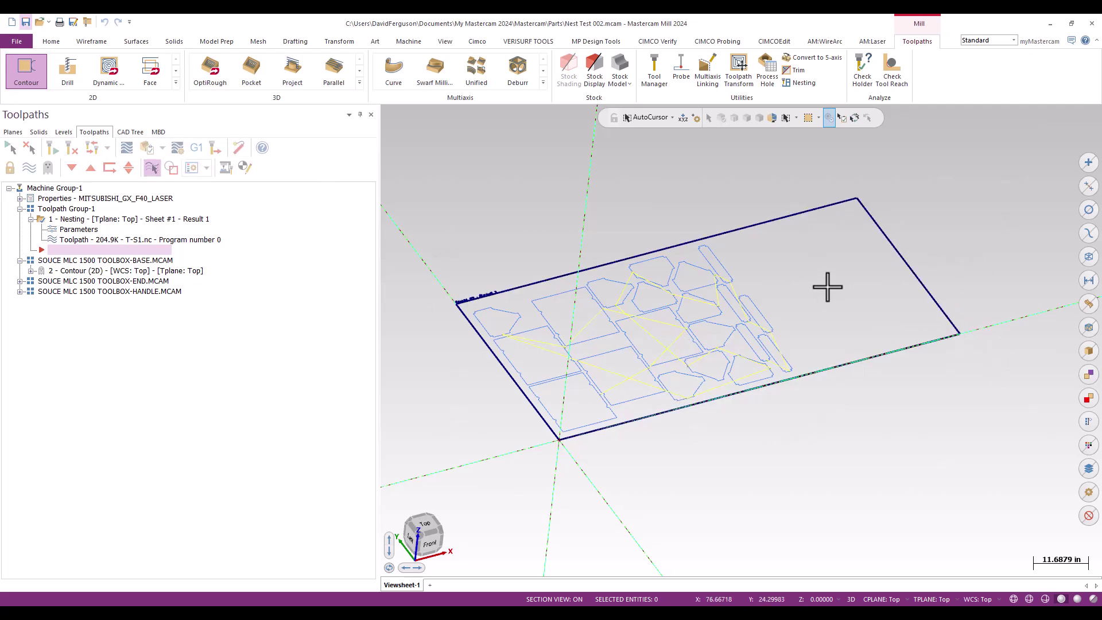
Step: Define 96 x 48 stock from two sheet corners, anchored lower front, with height 0.03
left_click(20, 198)
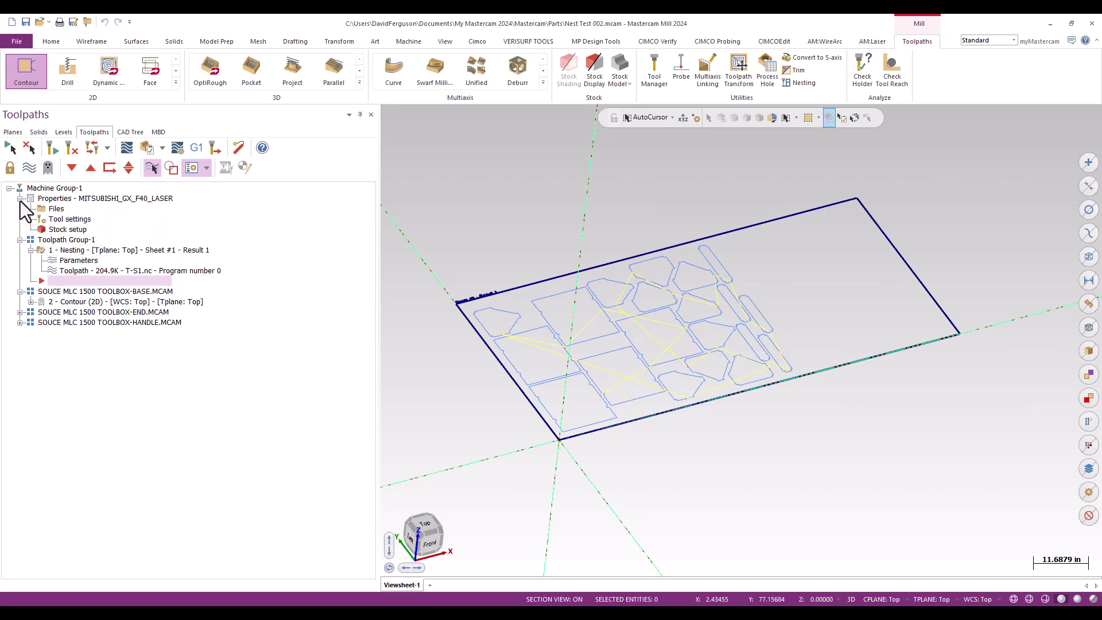
left_click(64, 230)
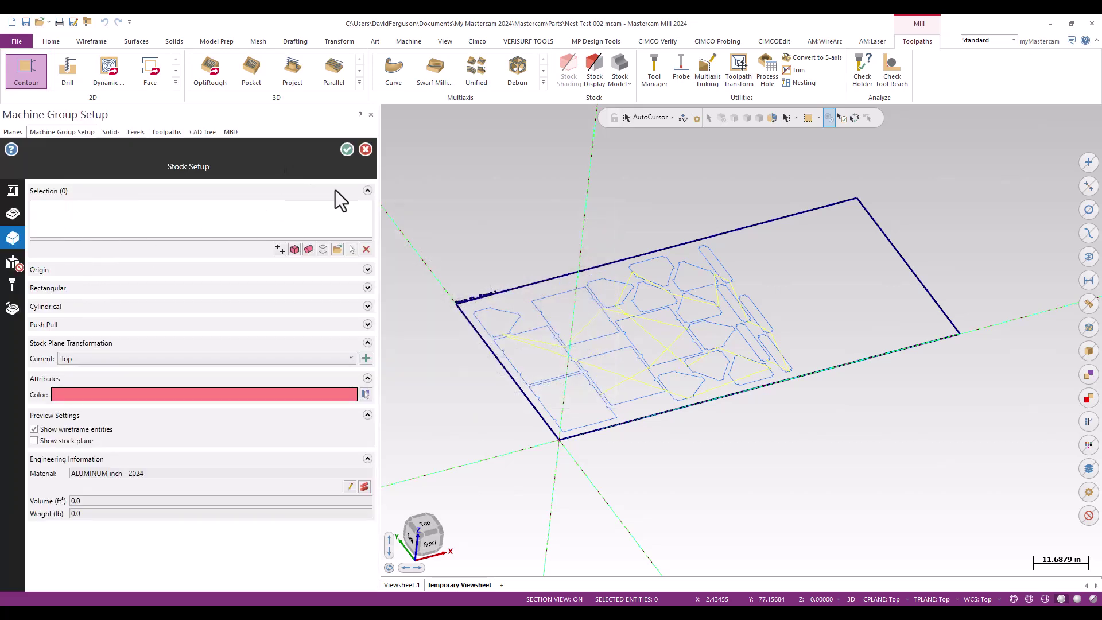
left_click(279, 250)
scroll(469, 310, "up", 2)
scroll(462, 307, "up", 3)
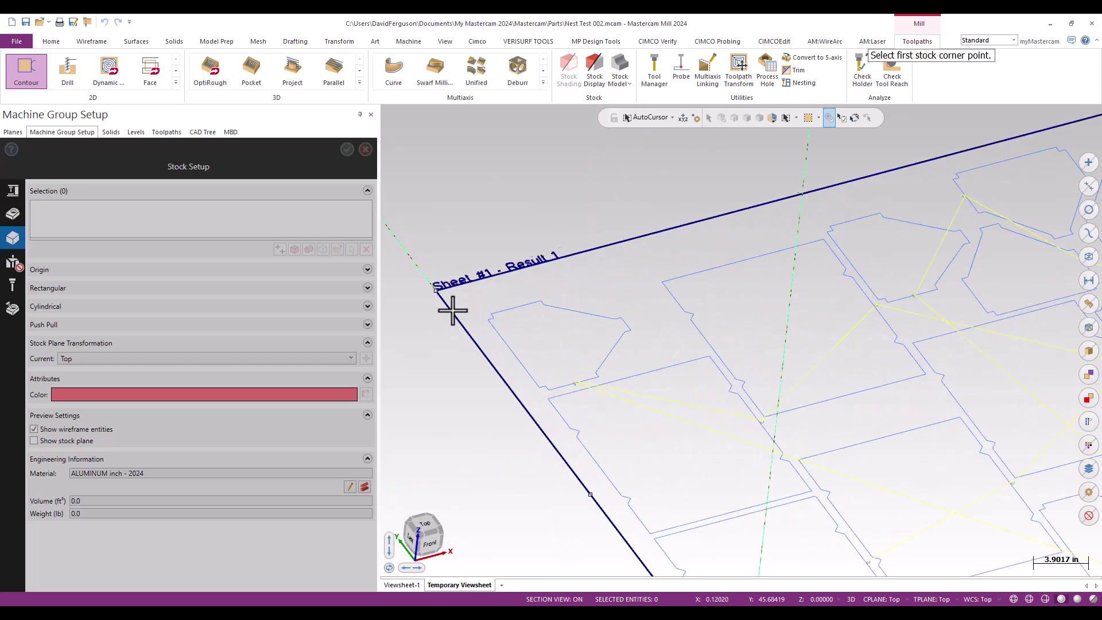
left_click(429, 280)
scroll(427, 276, "down", 6)
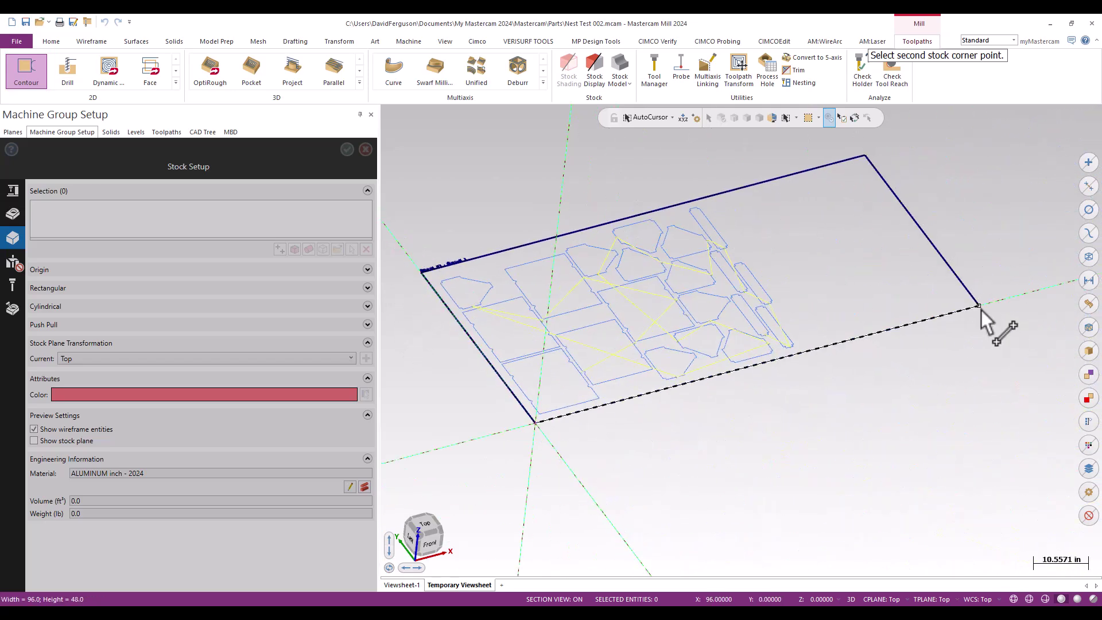
left_click(980, 309)
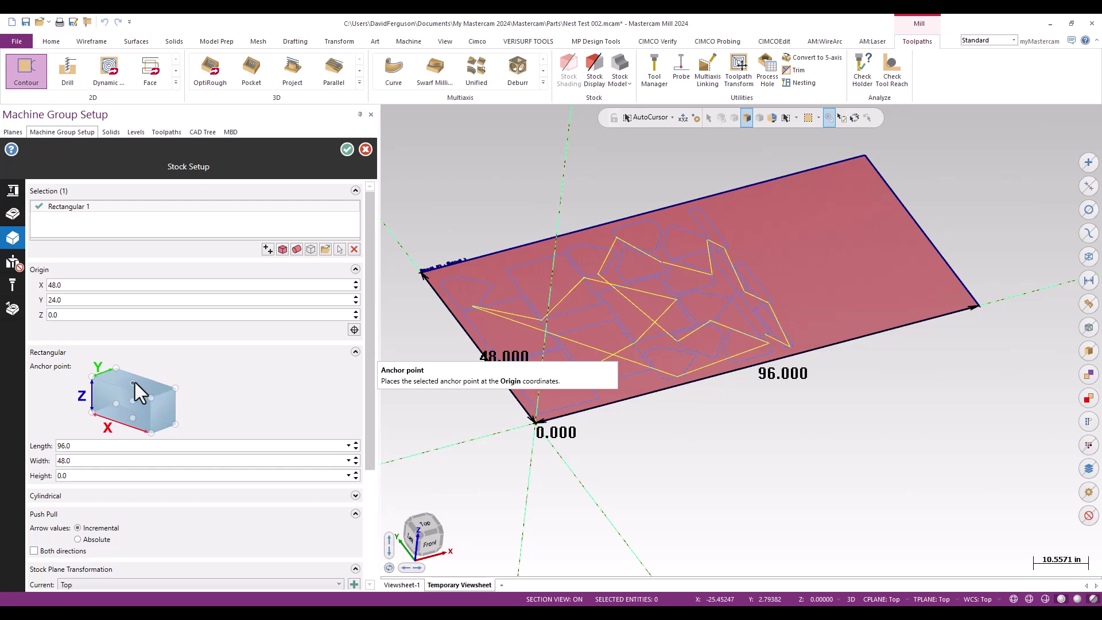
left_click(133, 418)
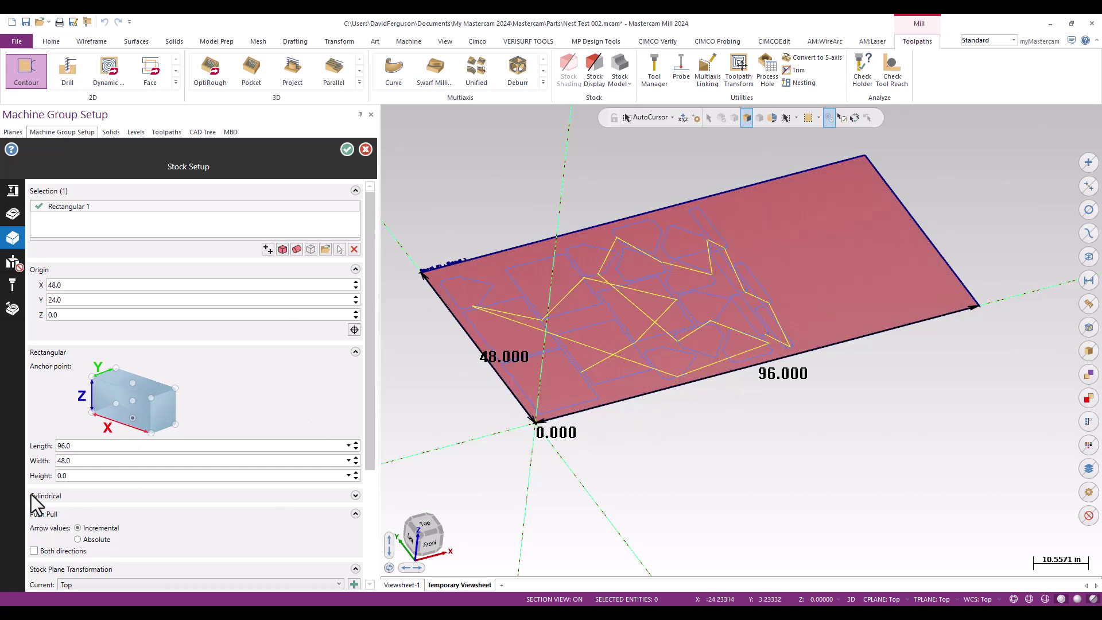
left_click(79, 475)
type("0.03")
left_click(347, 150)
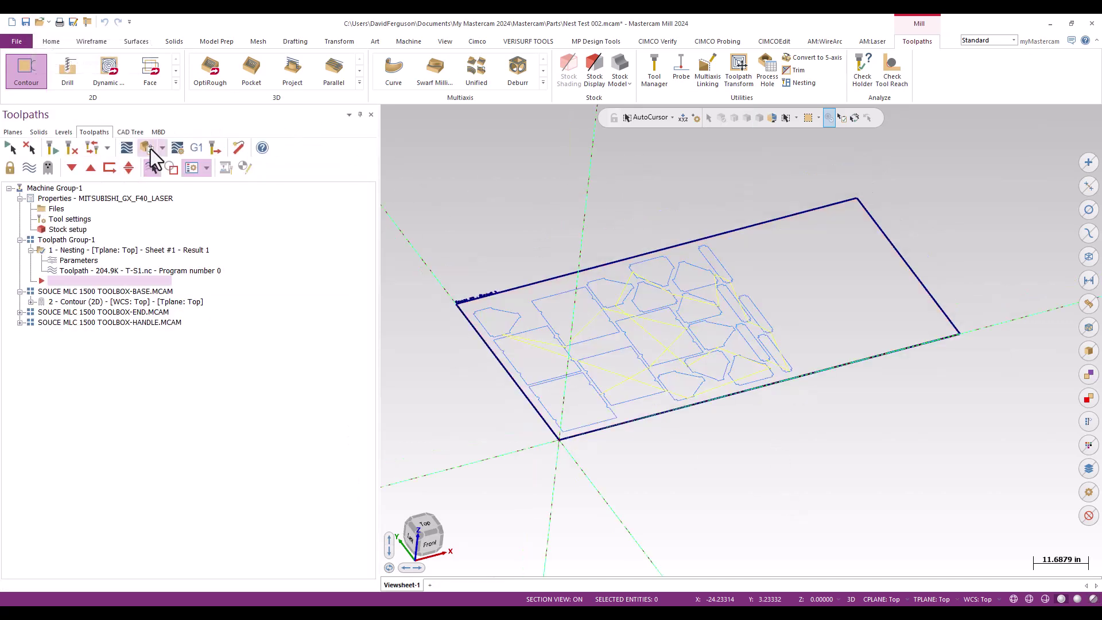
Step: Save the job and open Verify in a maximized Simulator, dismissing the collision tolerance error
left_click(26, 22)
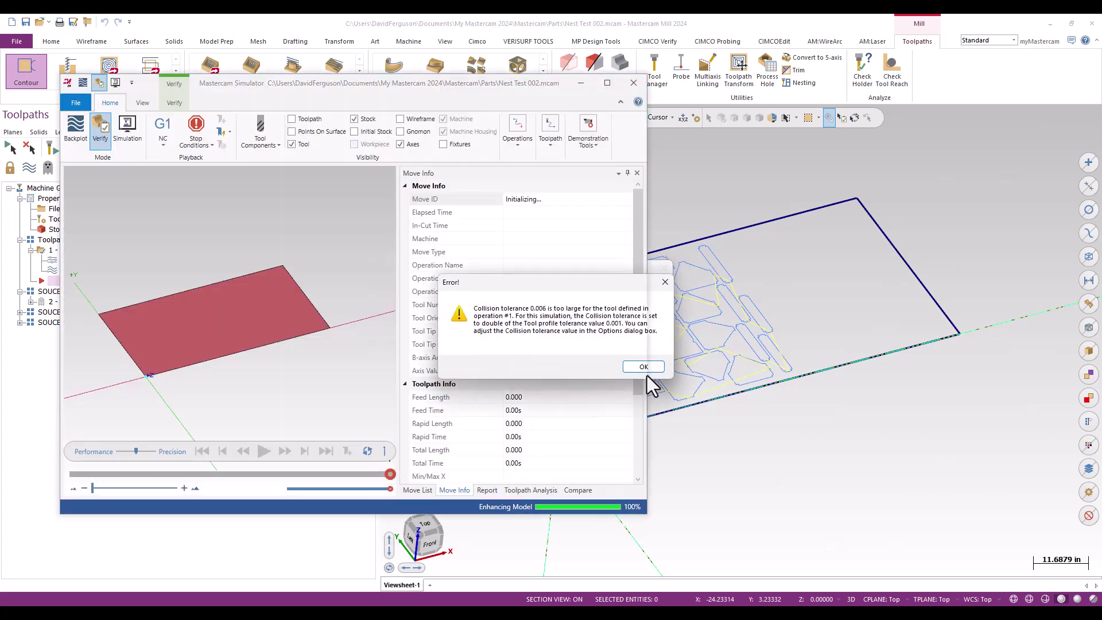
left_click(645, 370)
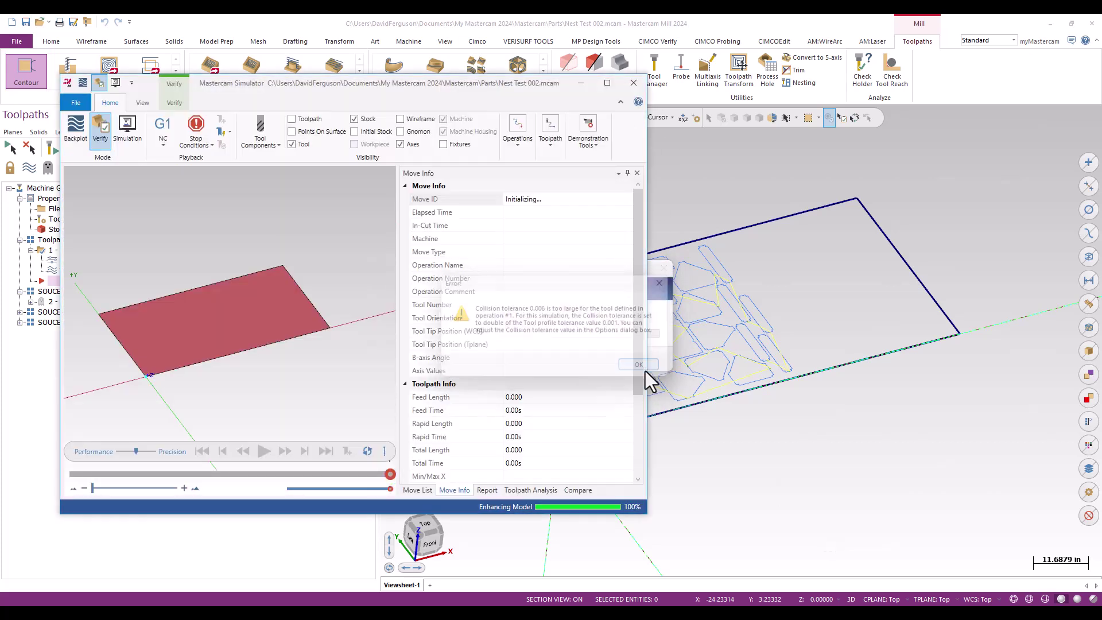
left_click(608, 83)
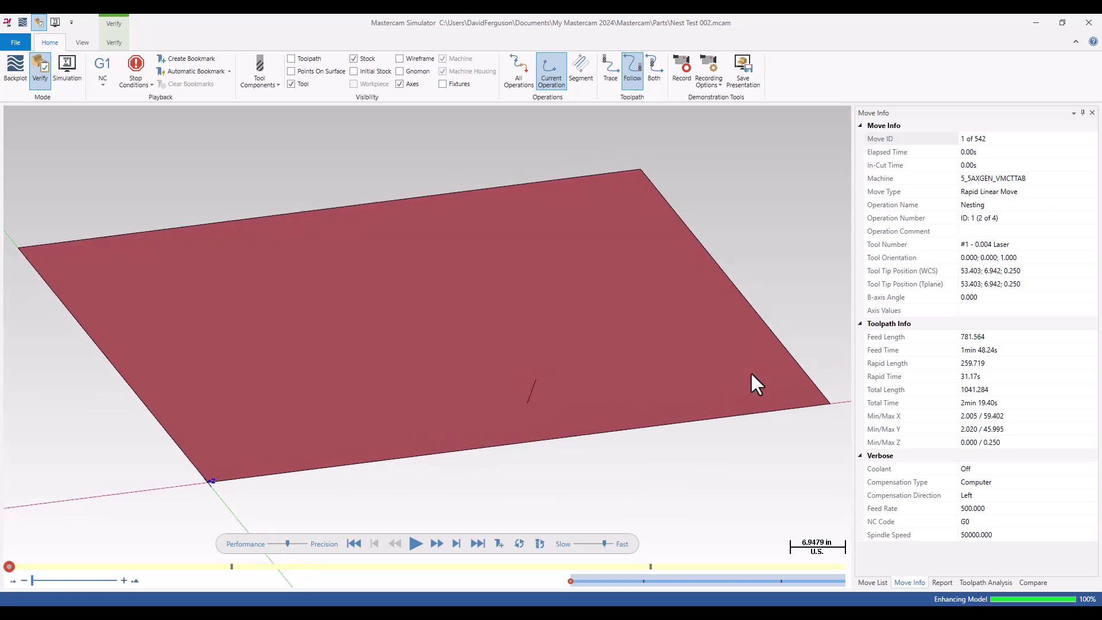
Step: Play the Nesting toolpath through all 542 moves and inspect the cut parts on the plate
left_click(416, 545)
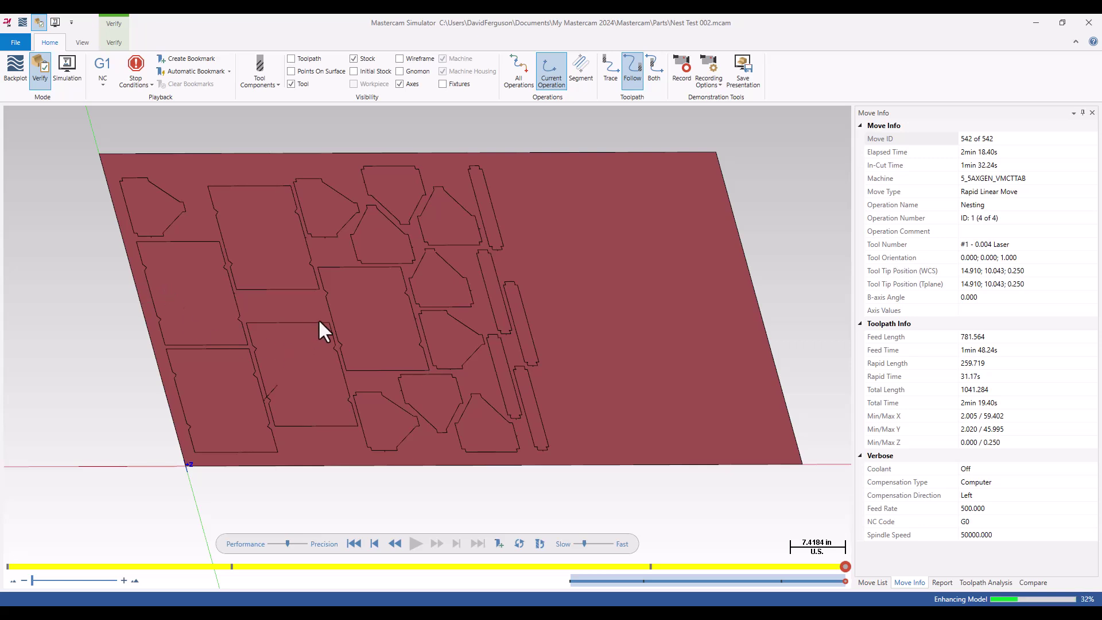
scroll(322, 322, "up", 15)
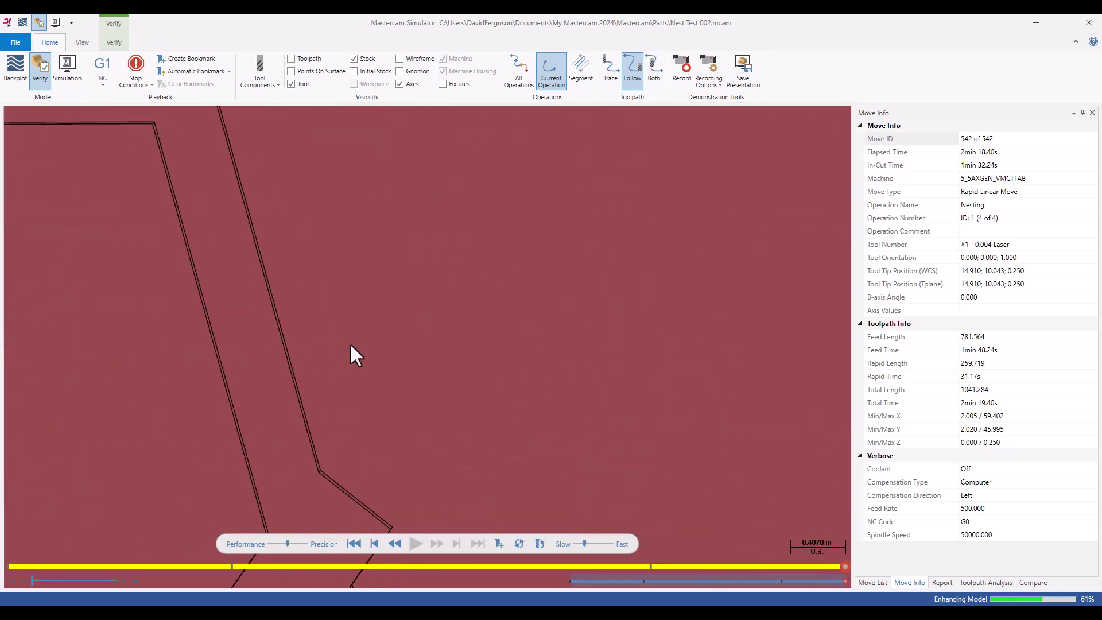
mouse_move(350, 347)
middle_mouse_down()
mouse_move(328, 364)
mouse_move(333, 397)
middle_mouse_up()
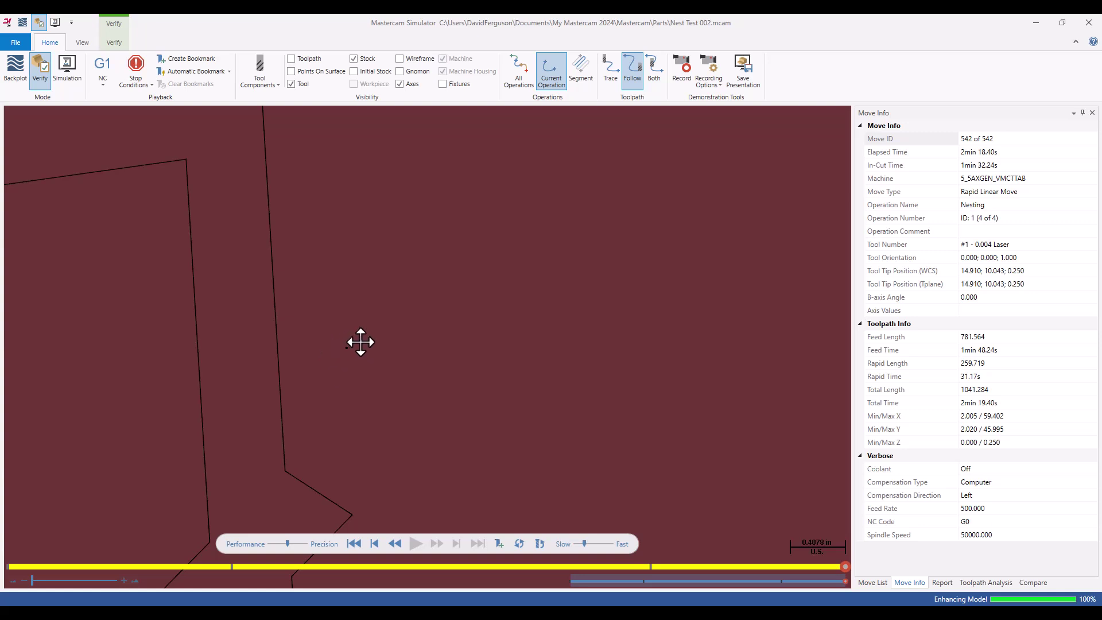
middle_click_drag(361, 342, 407, 348)
scroll(414, 346, "down", 10)
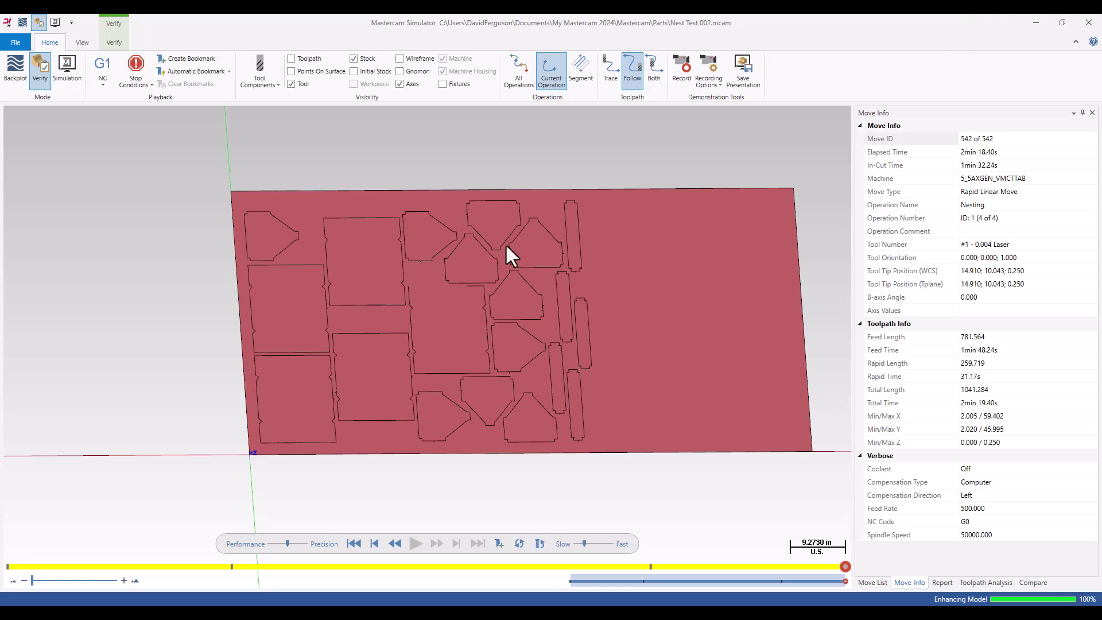
Step: Close Simulator and switch the graphics view to Top to see the nested sheet
left_click(1091, 24)
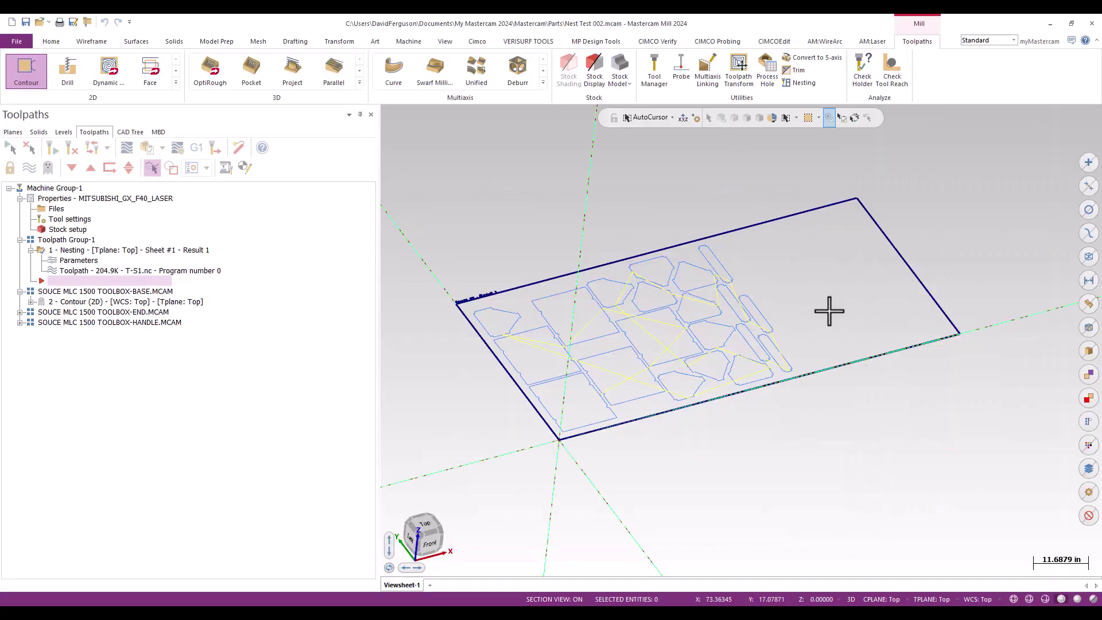
right_click(484, 181)
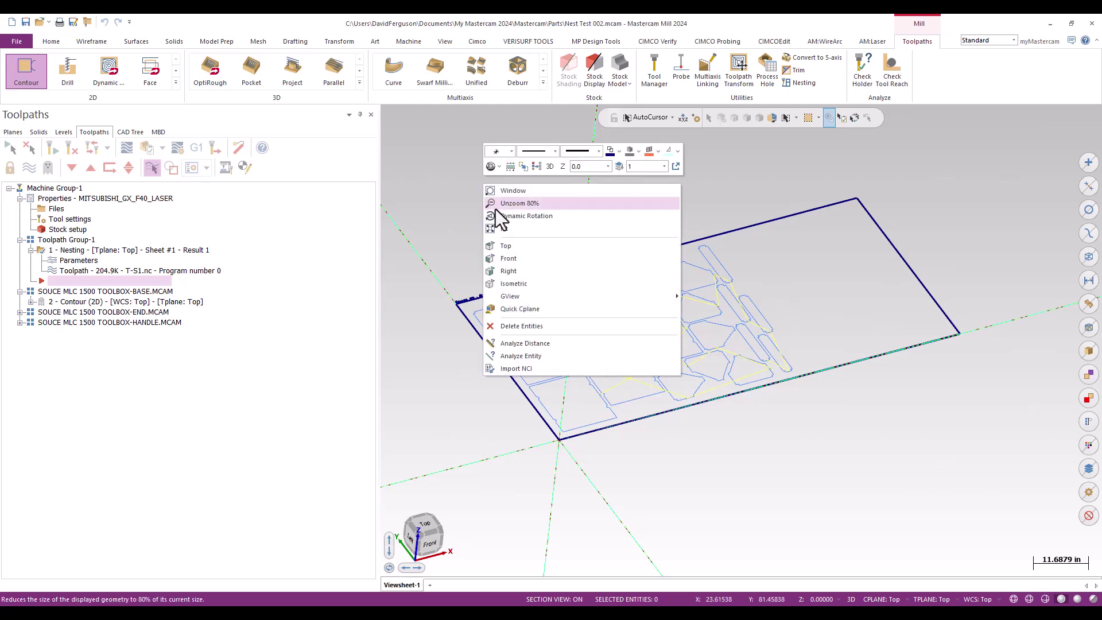
left_click(508, 247)
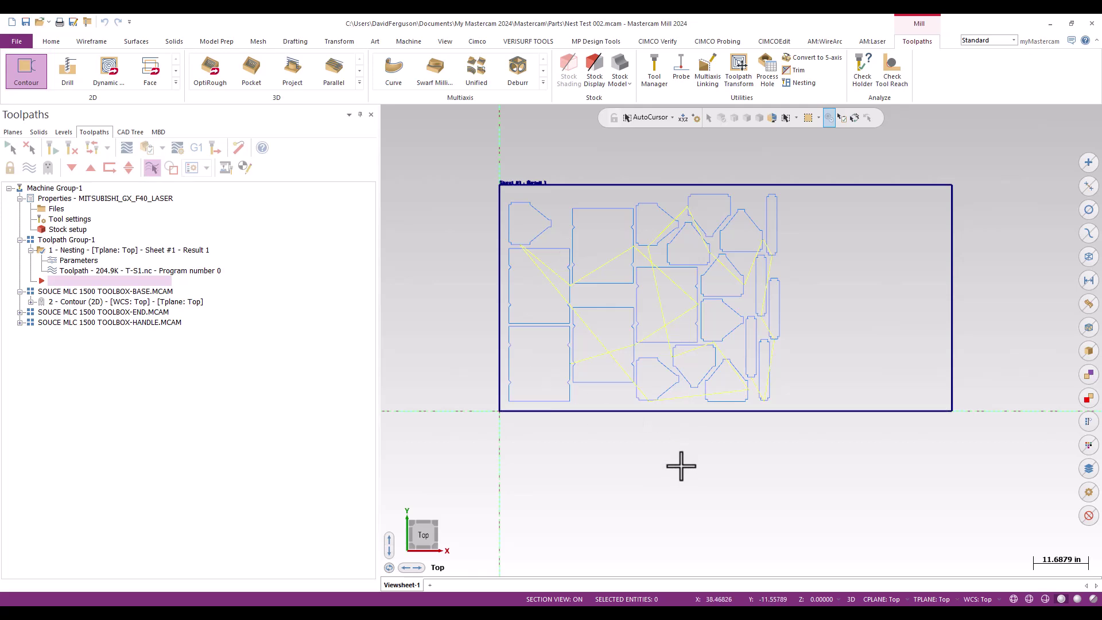
Step: Review the Nesting parameters' Sheets and Parts tabs and recompute, giving 38.17% sheet utilization
left_click(72, 262)
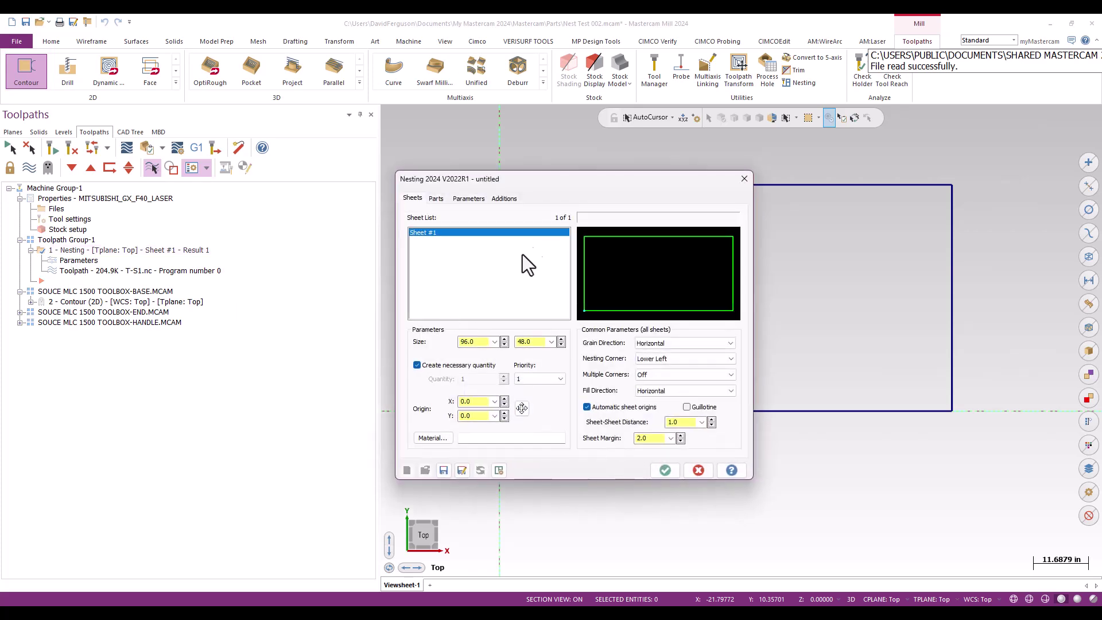
left_click(437, 199)
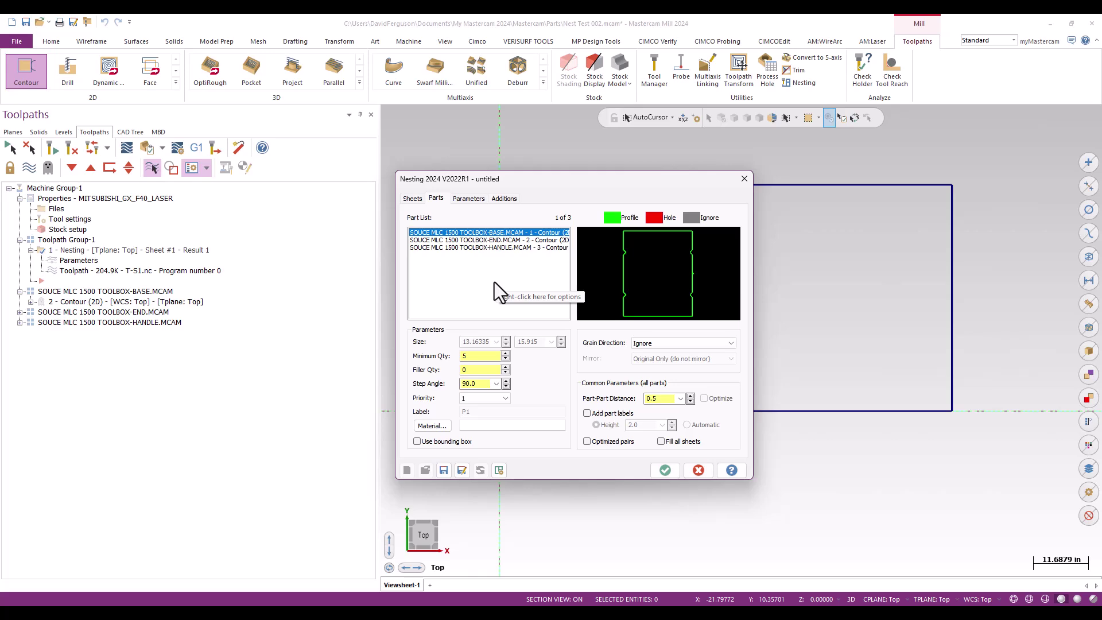
left_click(665, 471)
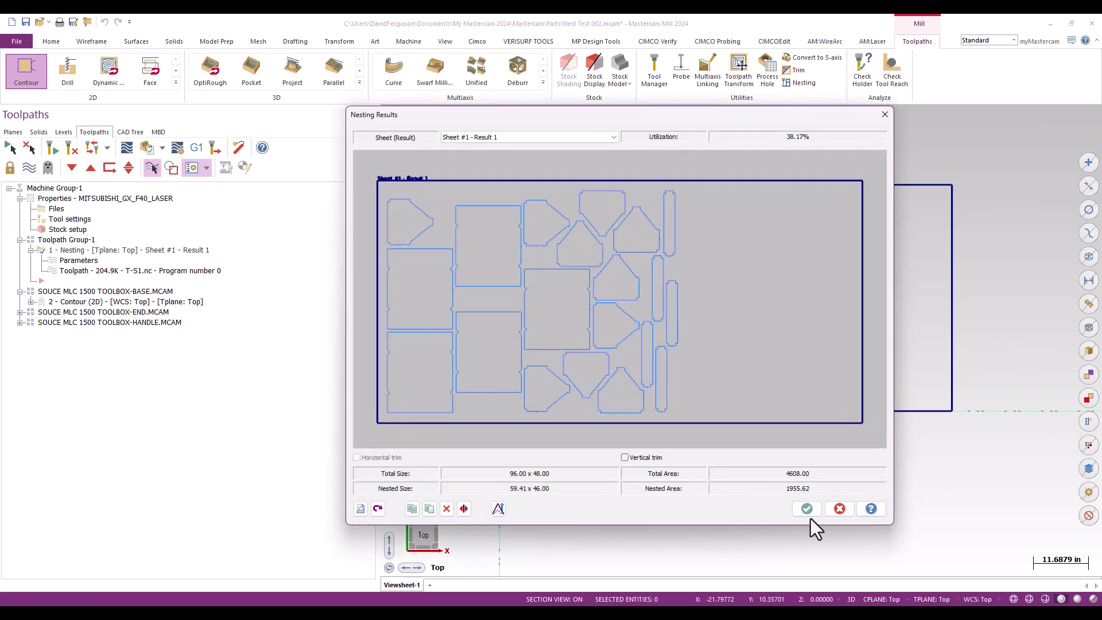